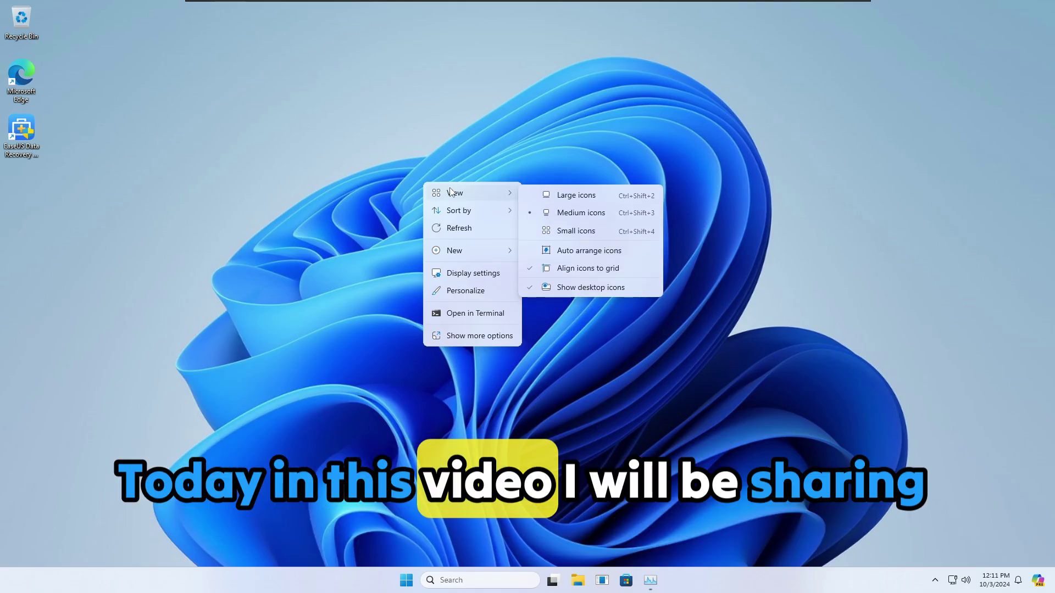
Watch the open desktop menu's submenus appear slowly, then dismiss the menu
mouse_move(461, 215)
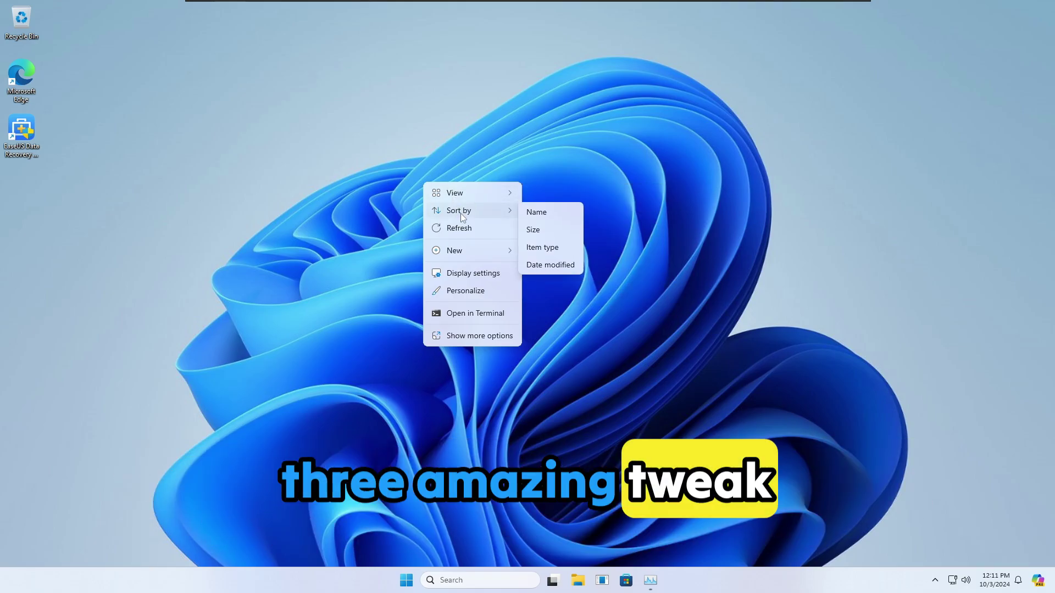
mouse_move(467, 253)
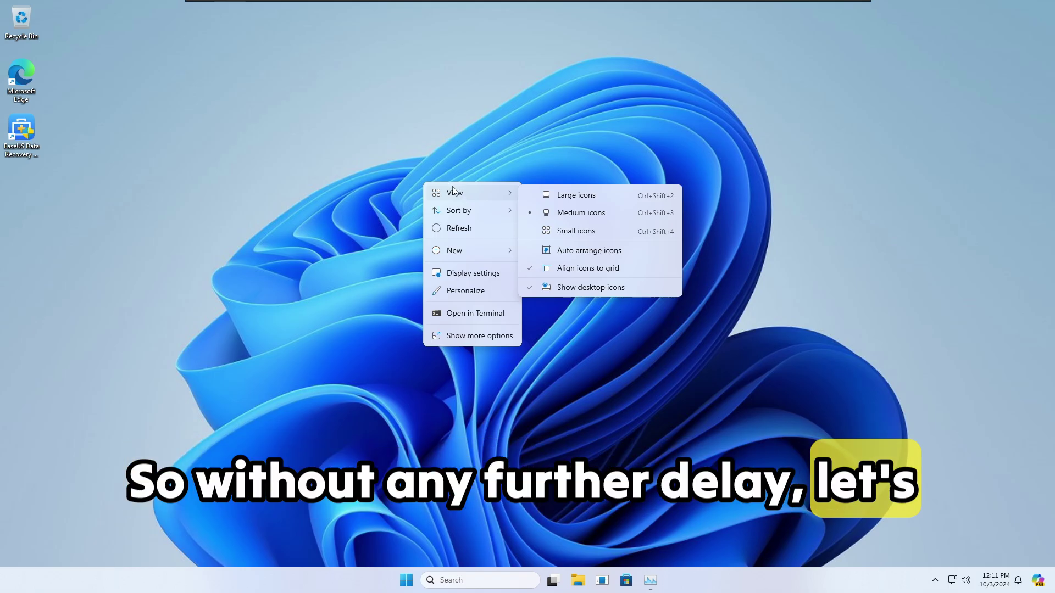
left_click(183, 131)
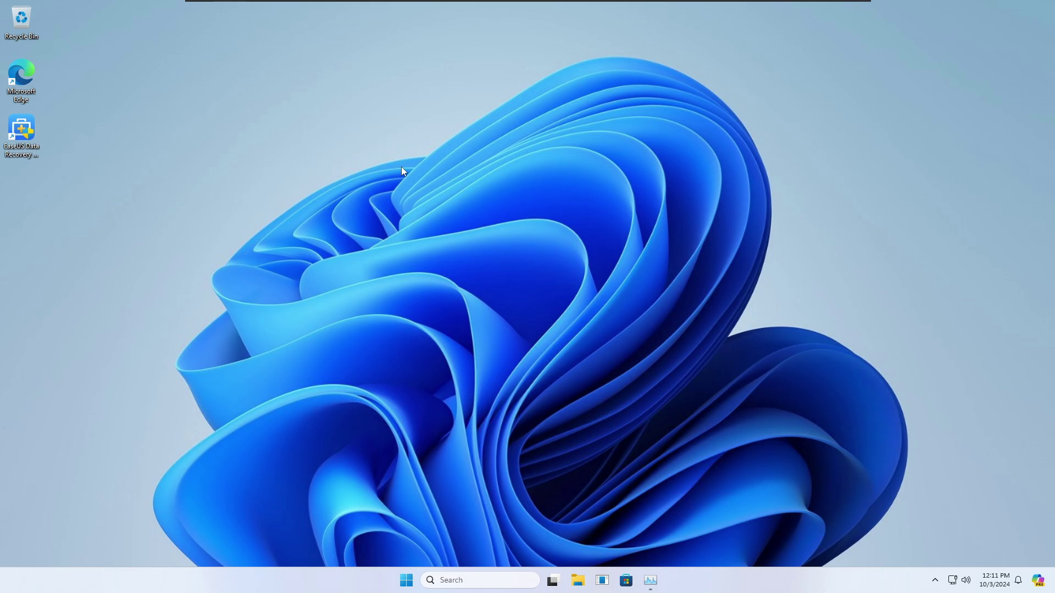
Reopen the desktop context menu, time the View and Sort by submenu delay, then close it
right_click(423, 185)
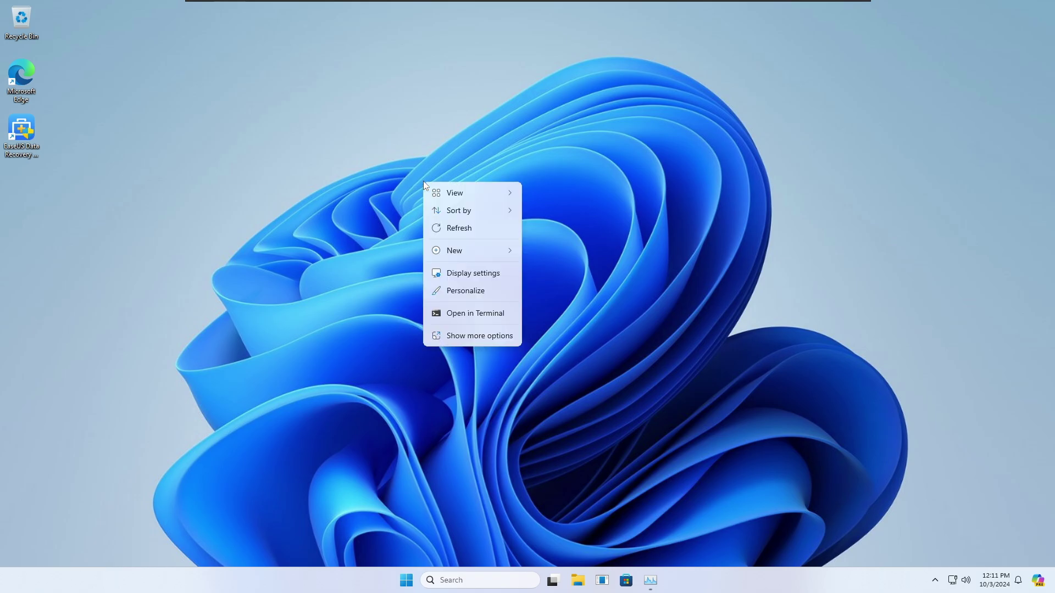
mouse_move(451, 190)
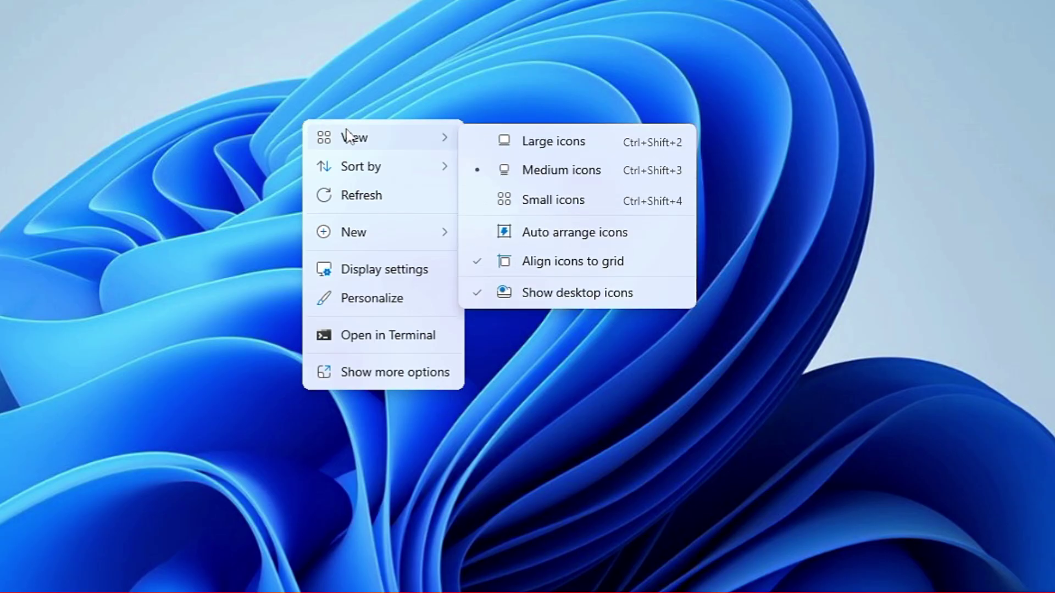
mouse_move(364, 173)
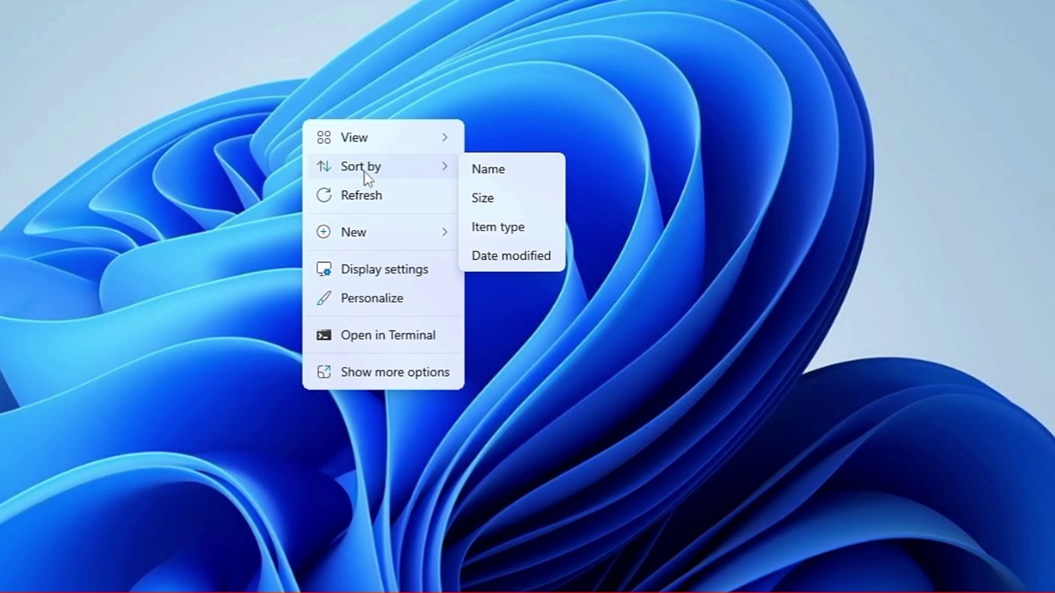
mouse_move(373, 231)
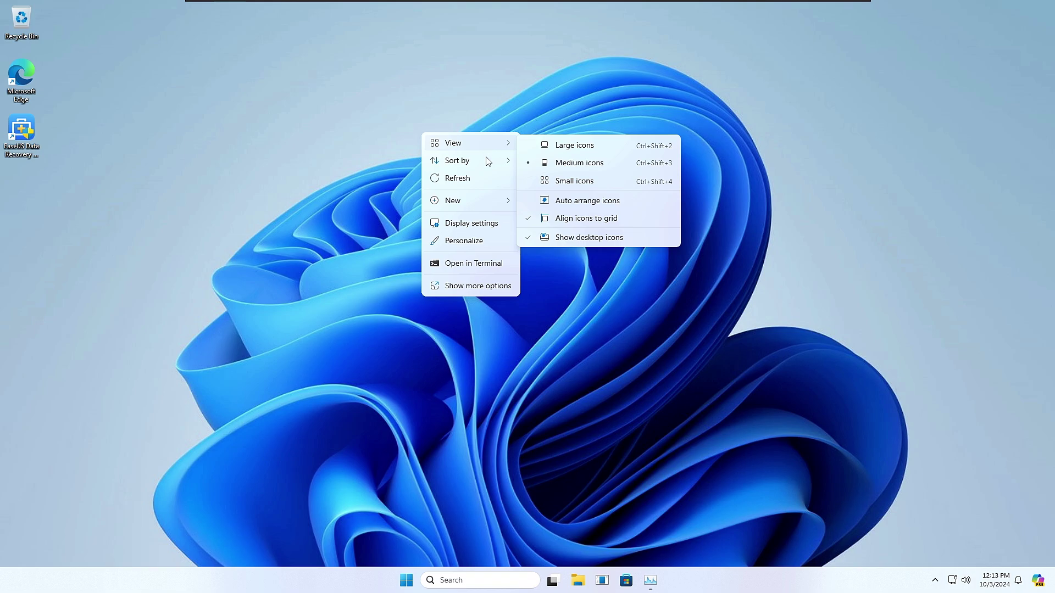
mouse_move(499, 167)
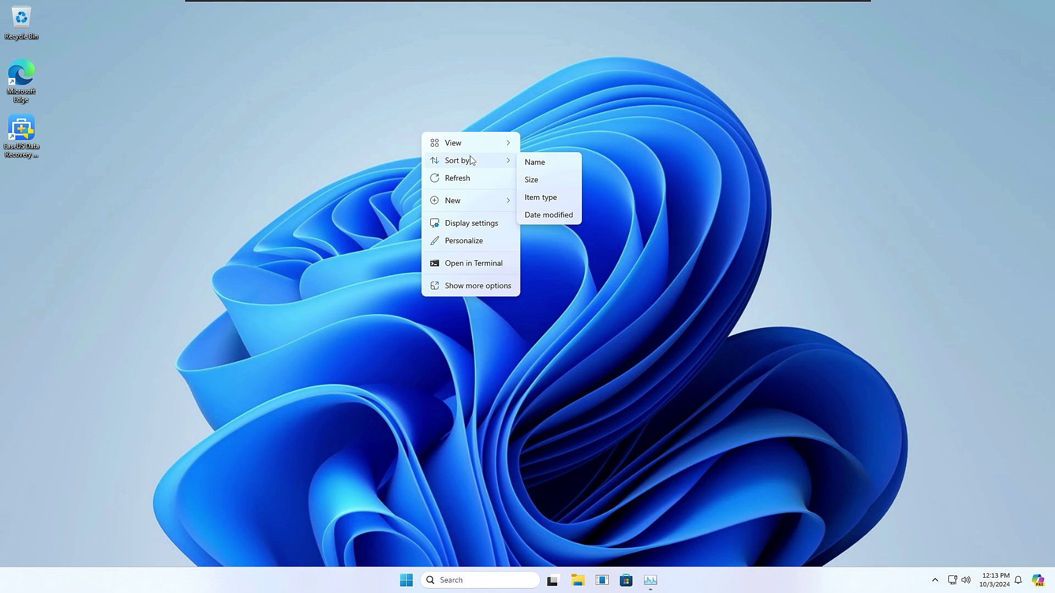
left_click(383, 372)
Search for 'registry' and launch Registry Editor, approving the administrator prompt
left_click(472, 580)
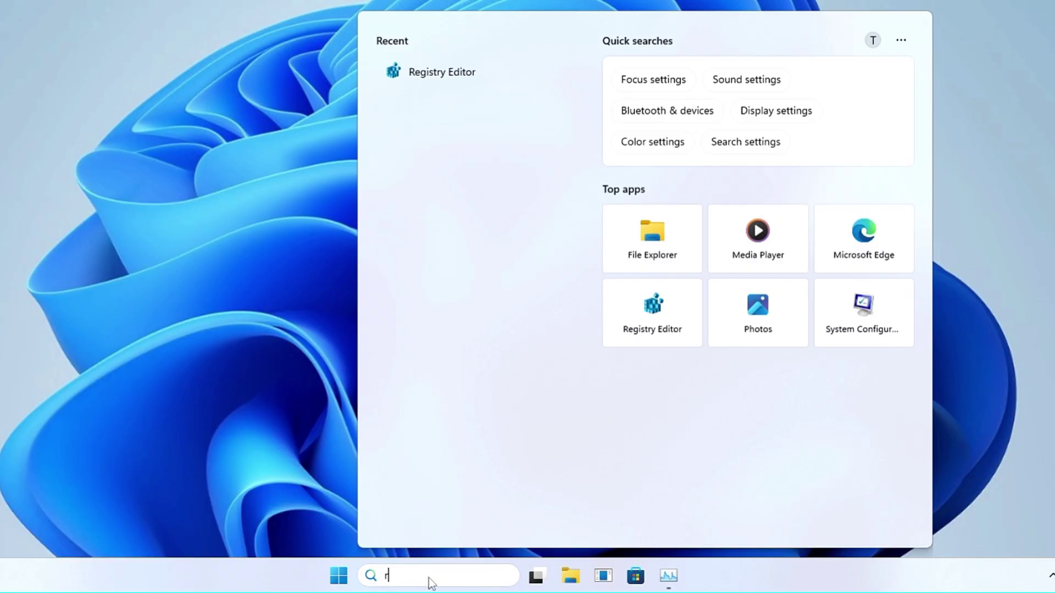
type("registry")
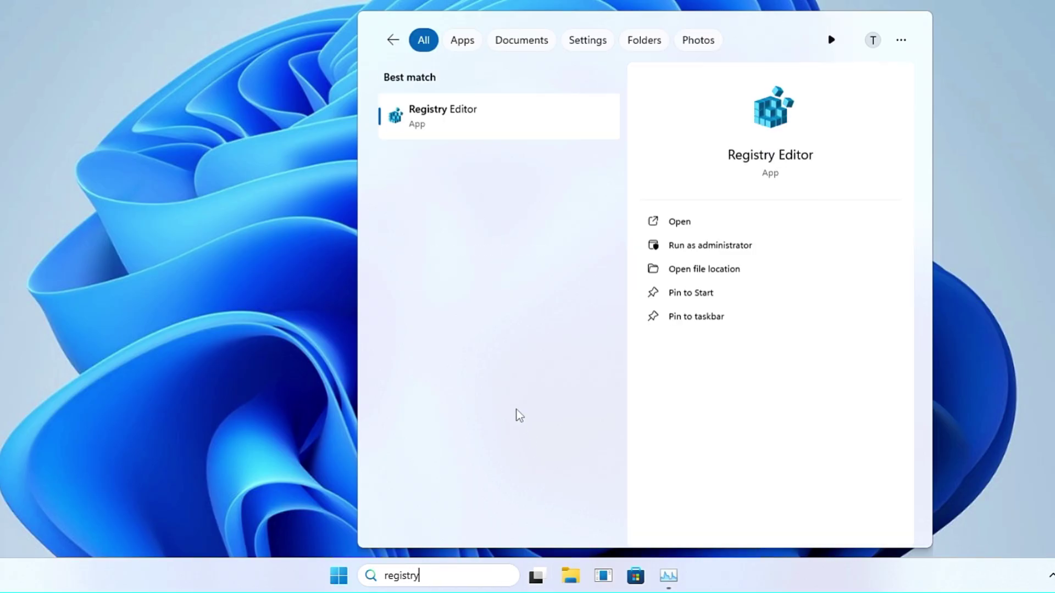
left_click(485, 113)
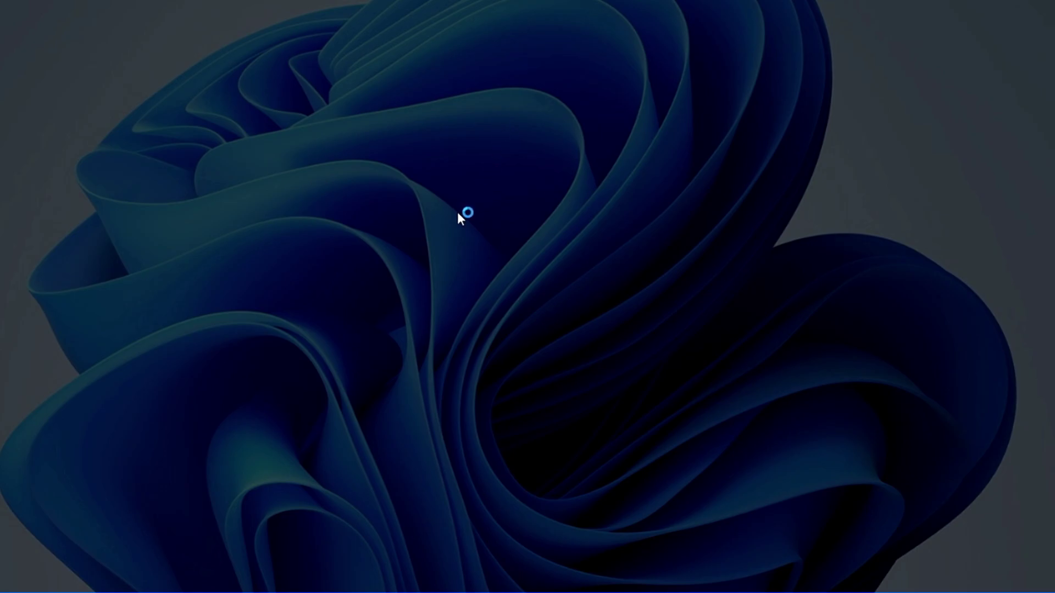
left_click(425, 294)
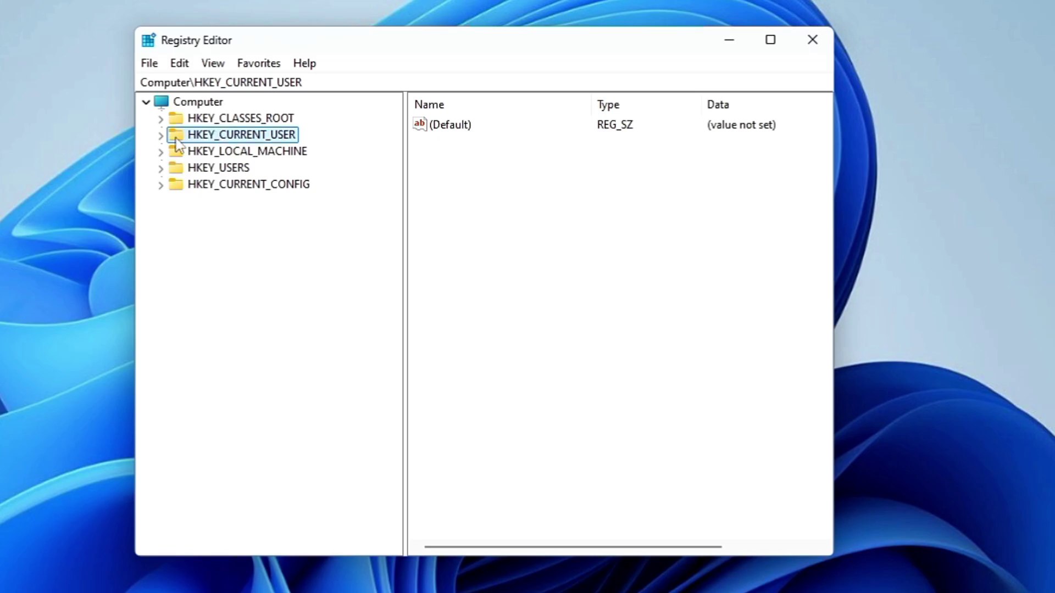
Navigate to HKEY_CURRENT_USER\Control Panel\Desktop and select MenuShowDelay, currently 400
double_click(220, 138)
left_click(254, 186)
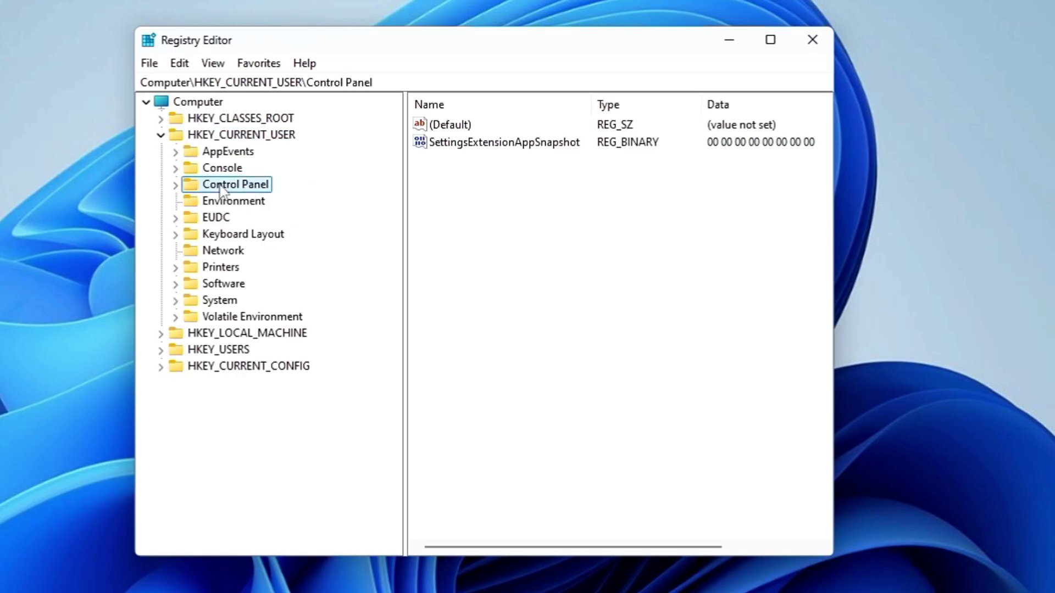
double_click(226, 185)
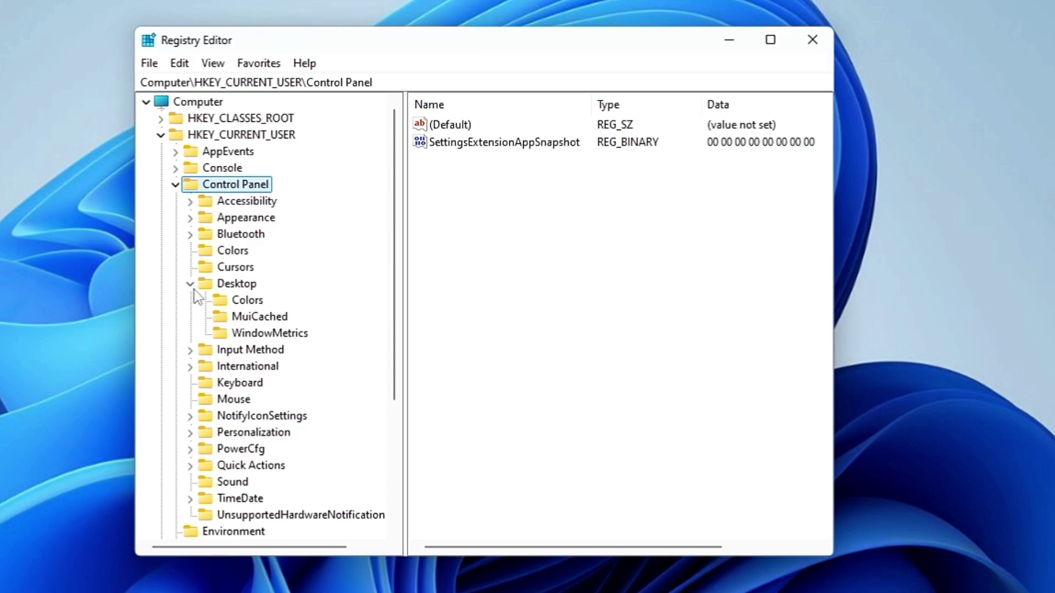
left_click(226, 286)
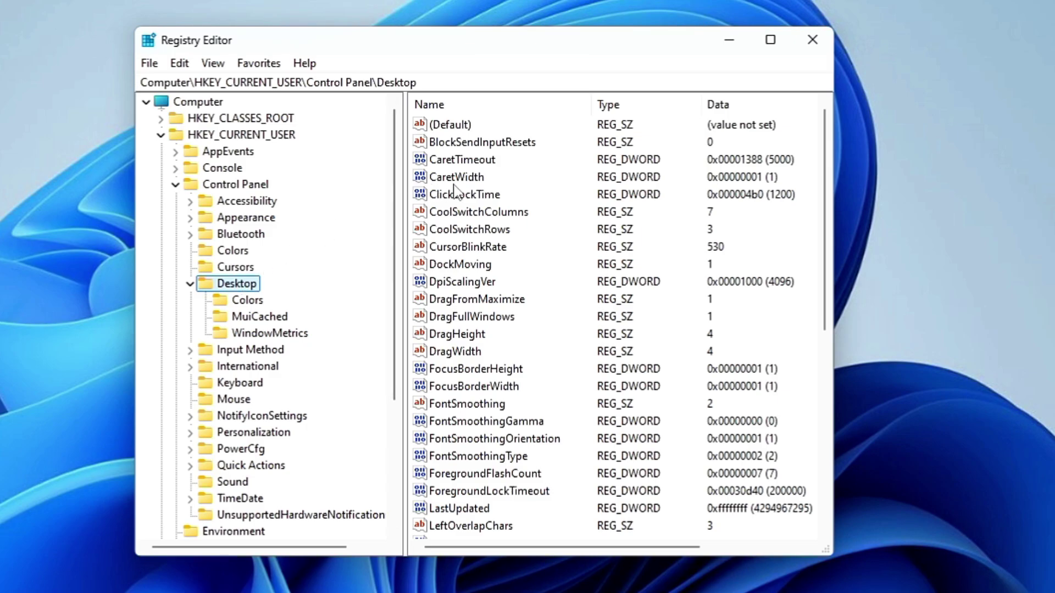
left_click(429, 199)
key("m")
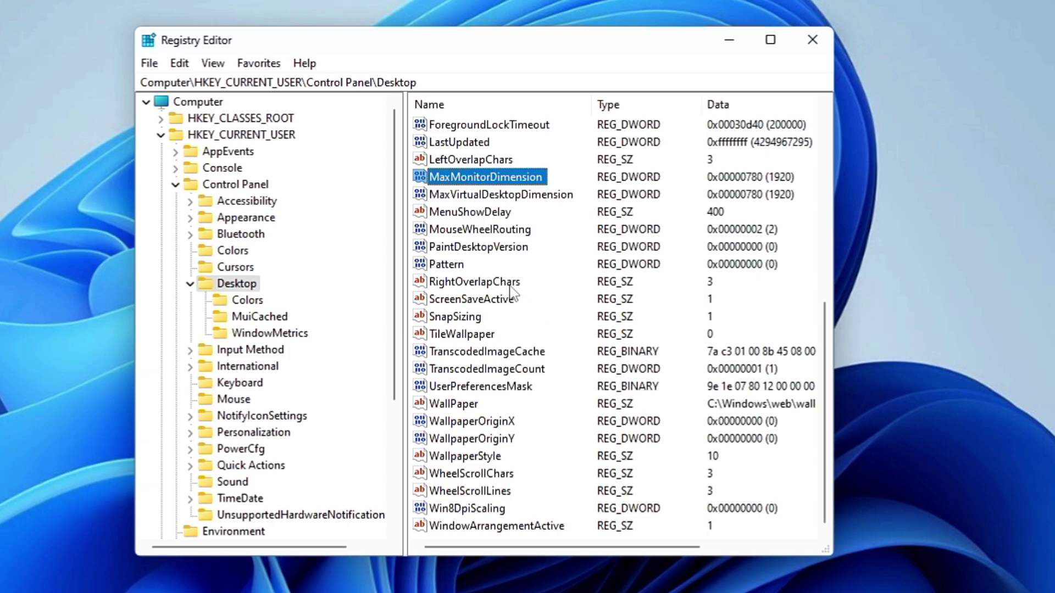
left_click(476, 218)
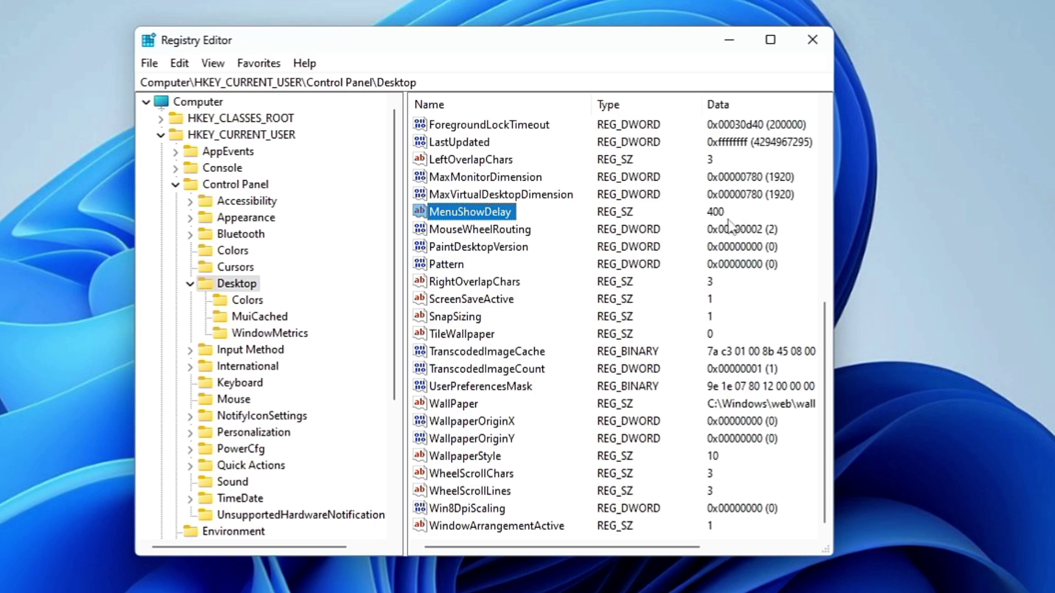
Change MenuShowDelay's value data from 400 to 0 and save it
double_click(493, 212)
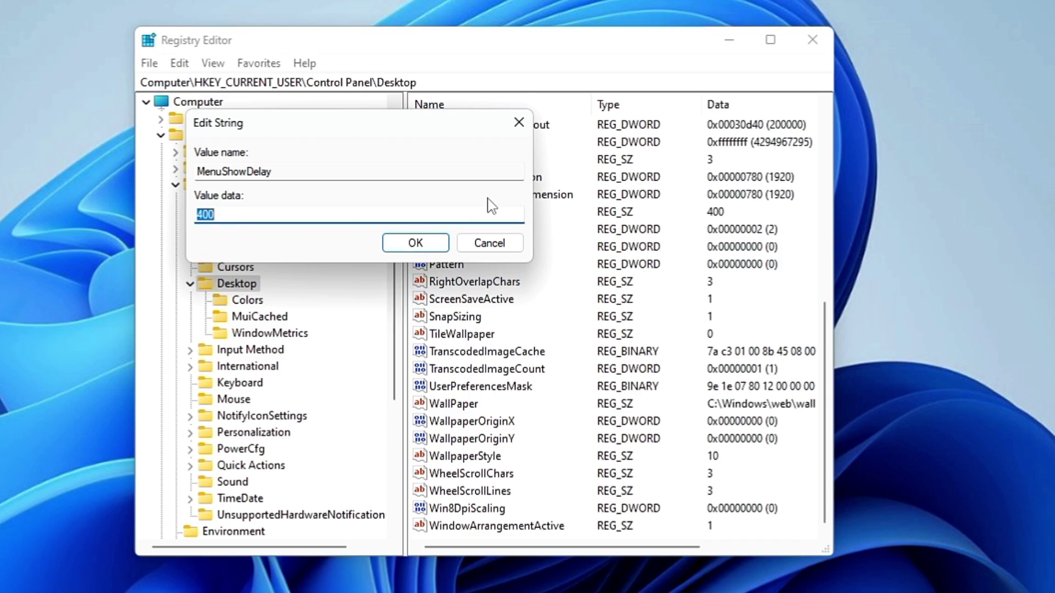
type("0")
left_click(415, 243)
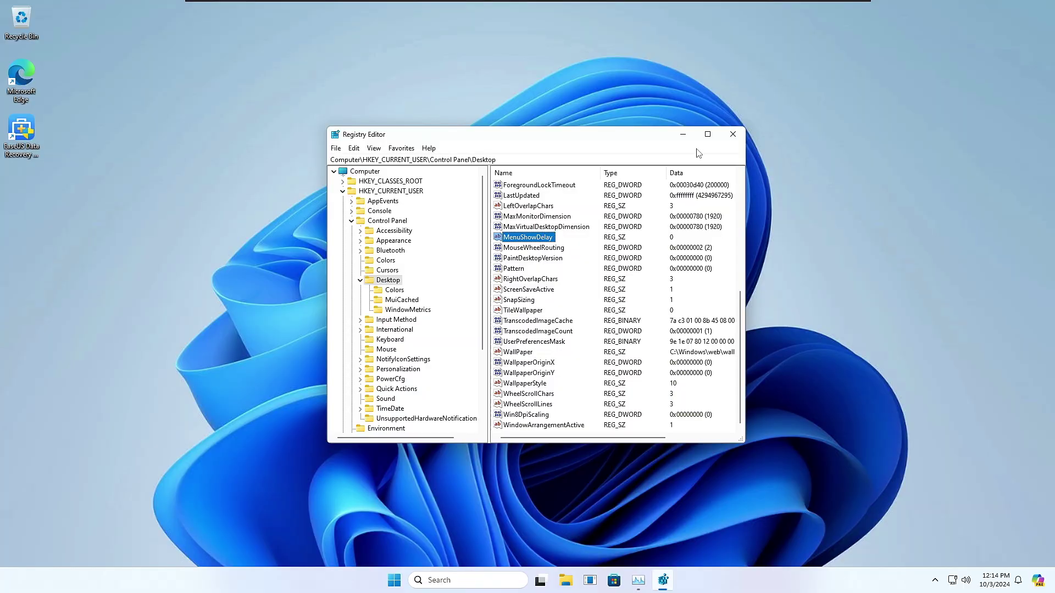
Minimize Registry Editor, open File Explorer at Home, then minimize File Explorer too
left_click(730, 40)
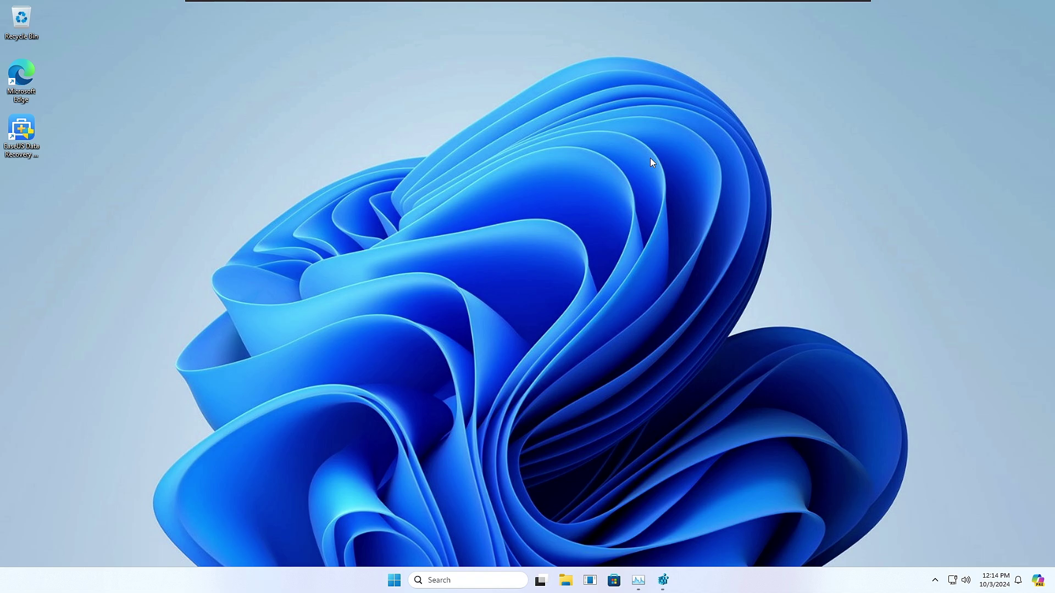
left_click(566, 581)
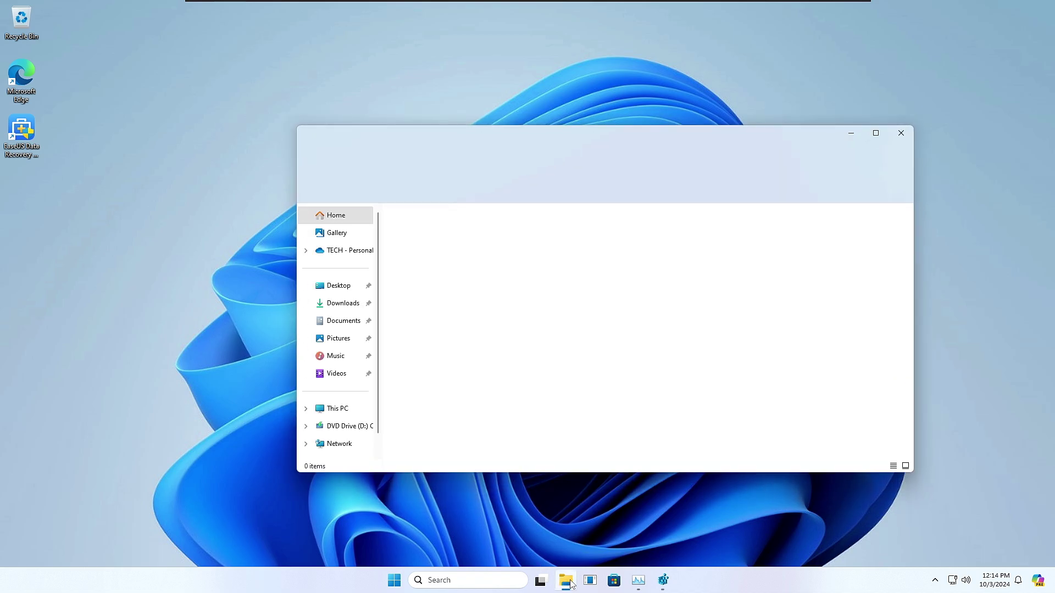
left_click(853, 135)
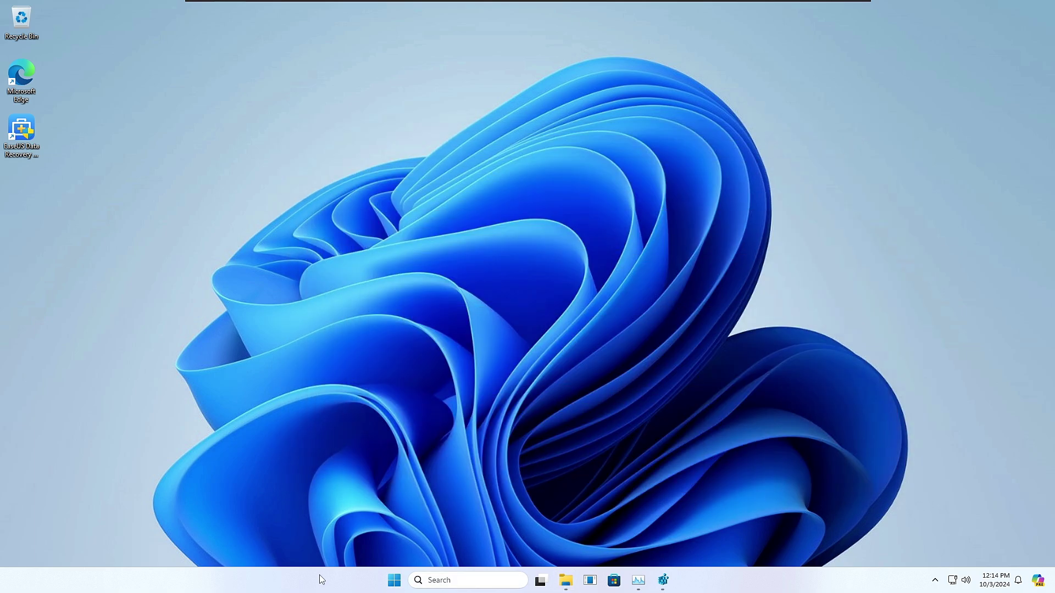
Launch Task Manager from the taskbar and restart the Windows Explorer process
right_click(323, 580)
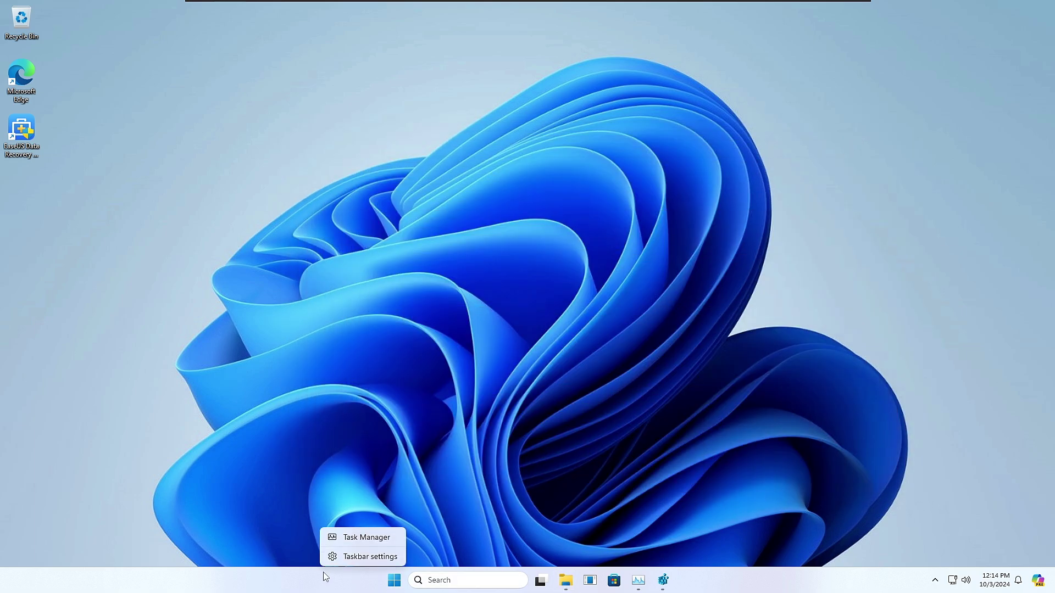
left_click(367, 537)
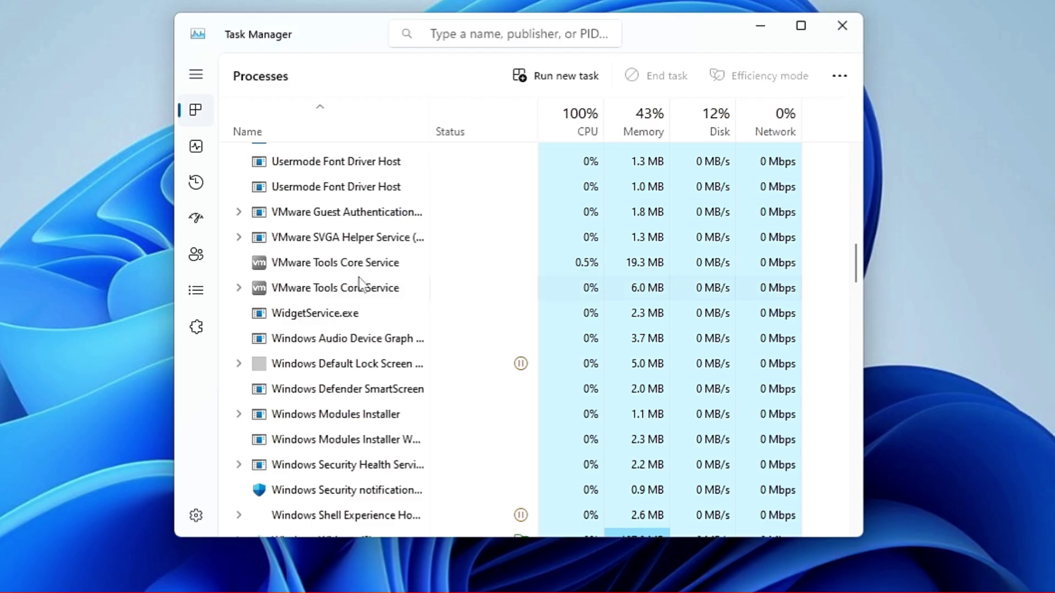
scroll(454, 273, "up", 3)
scroll(360, 269, "up", 15)
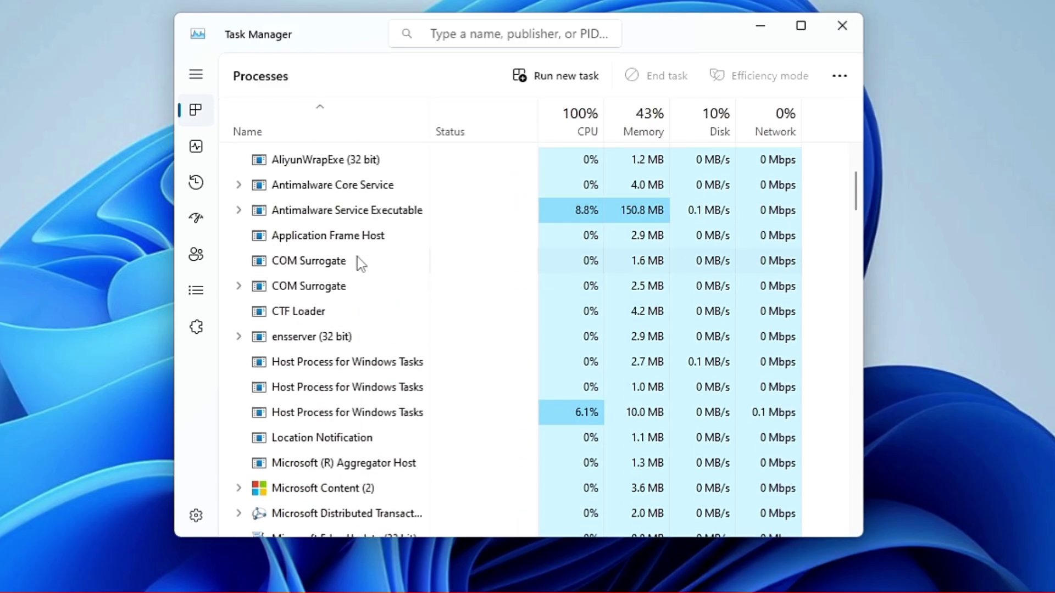
right_click(329, 234)
left_click(378, 266)
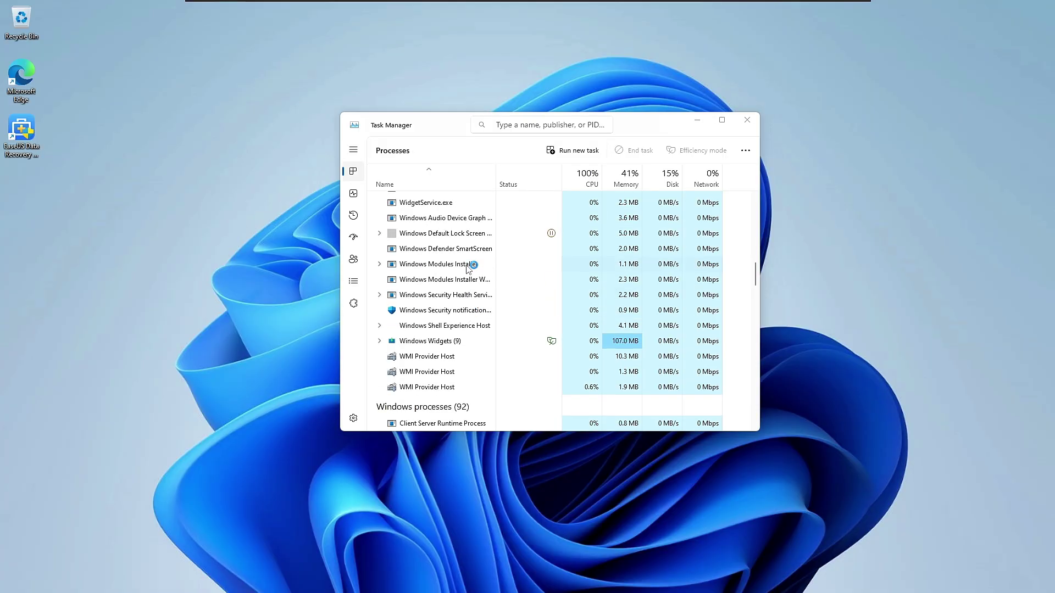
Minimize Task Manager, confirm desktop submenus now open instantly, then right-click Start for system tools
left_click(697, 123)
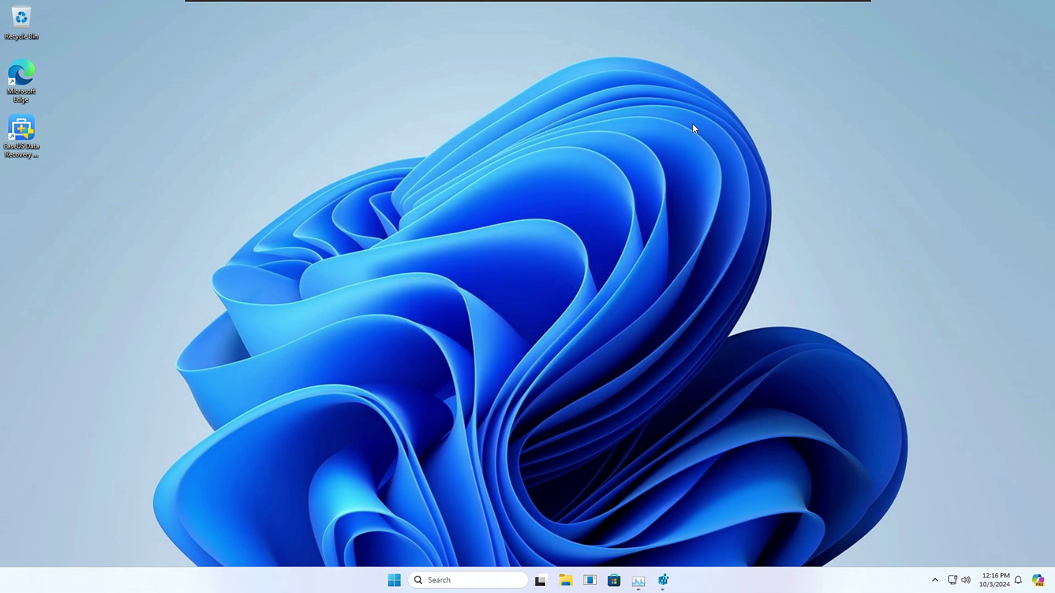
right_click(501, 177)
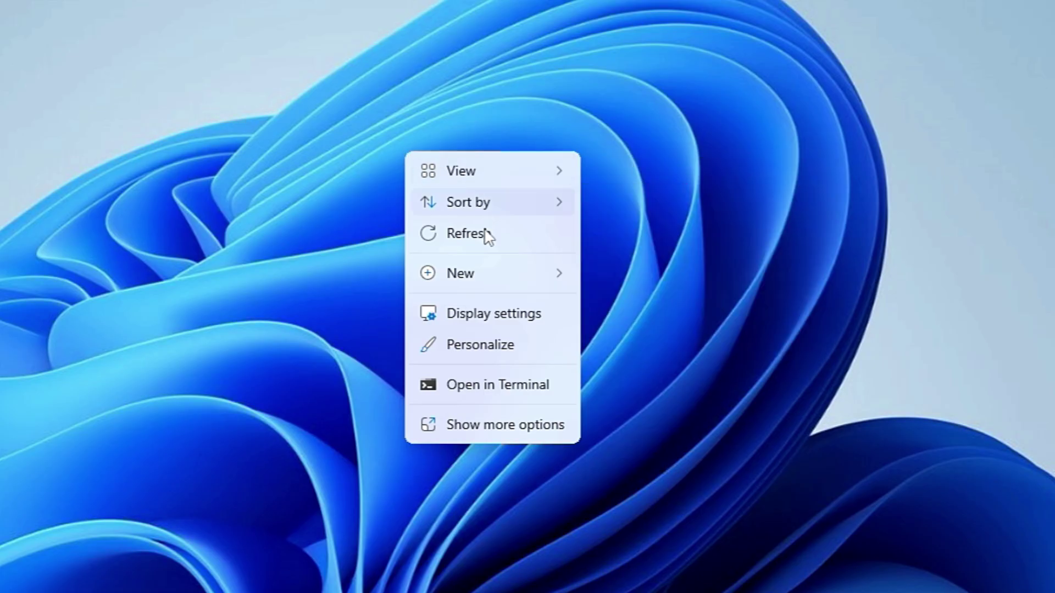
mouse_move(489, 283)
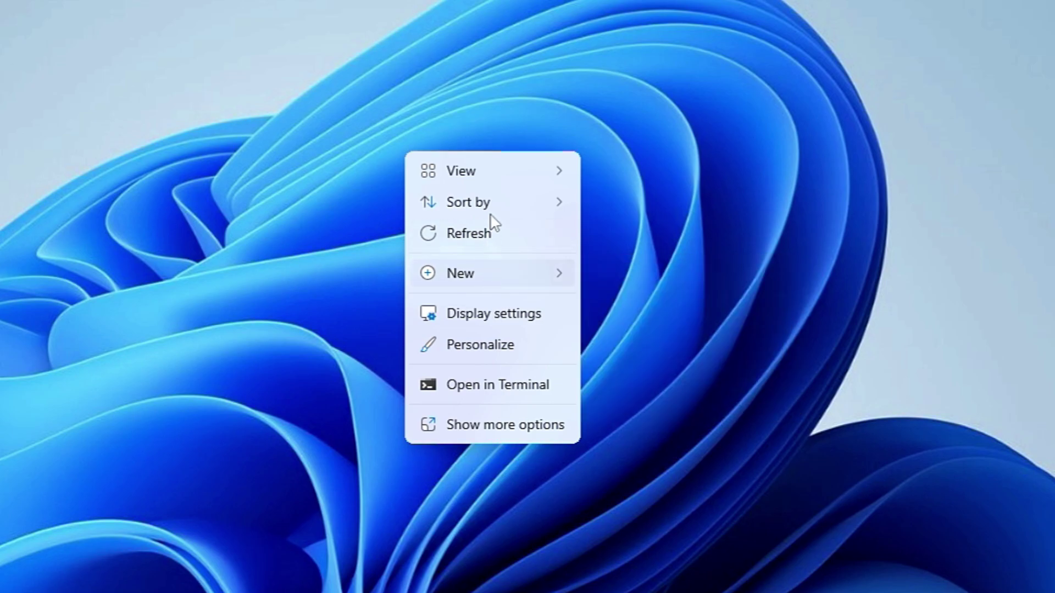
mouse_move(498, 214)
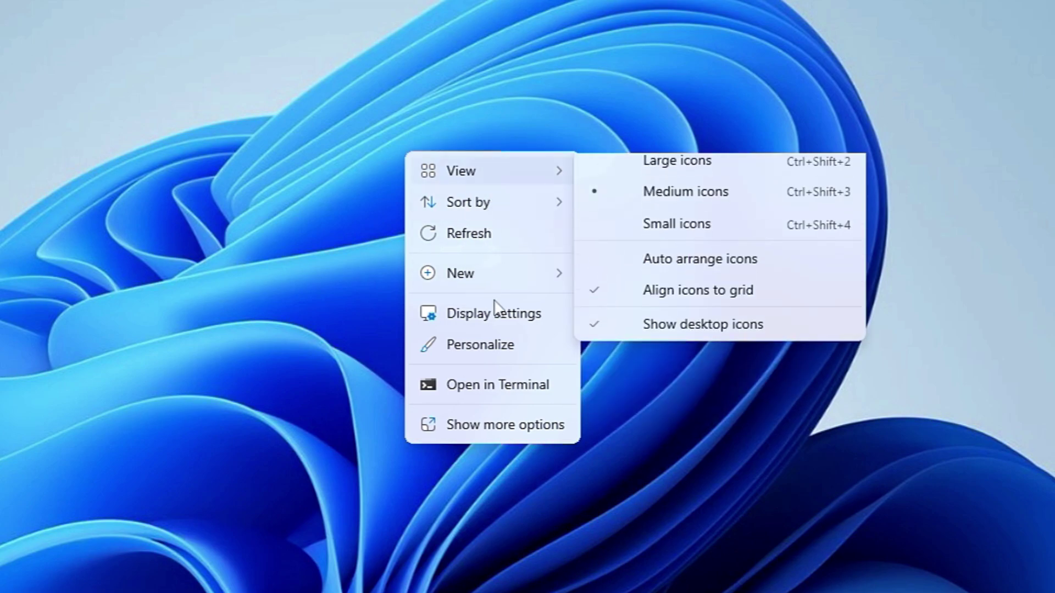
left_click(96, 367)
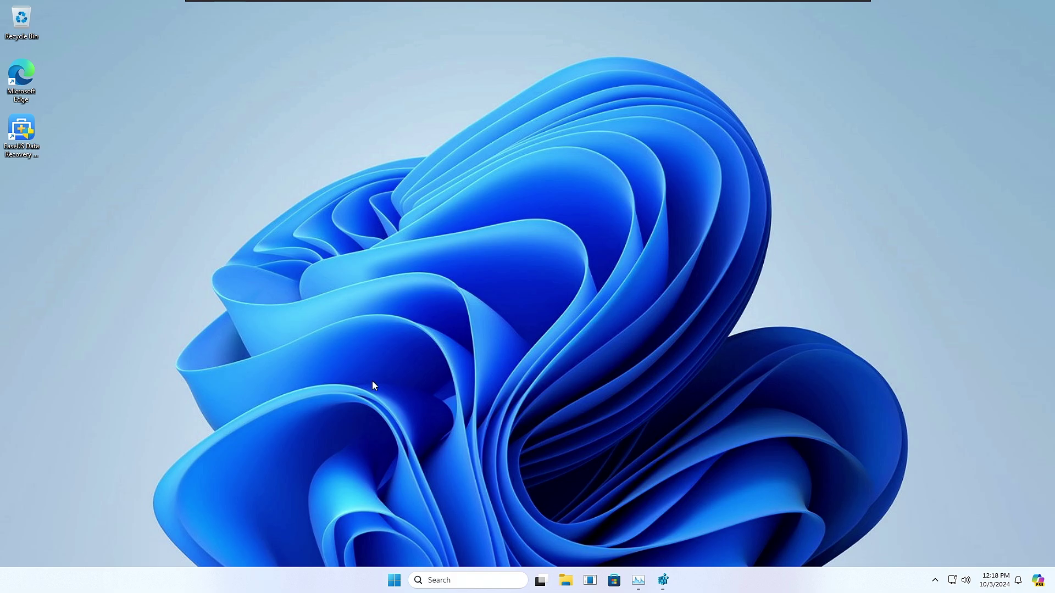
right_click(396, 587)
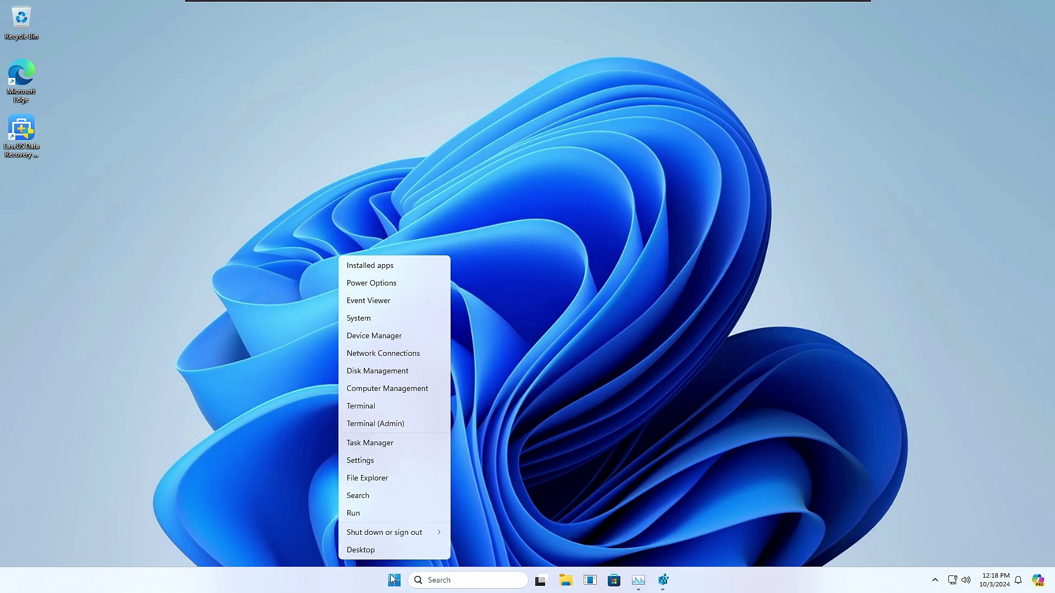
Open System > Display > Advanced display in Settings and check Display 1's 60 Hz refresh rate
left_click(367, 460)
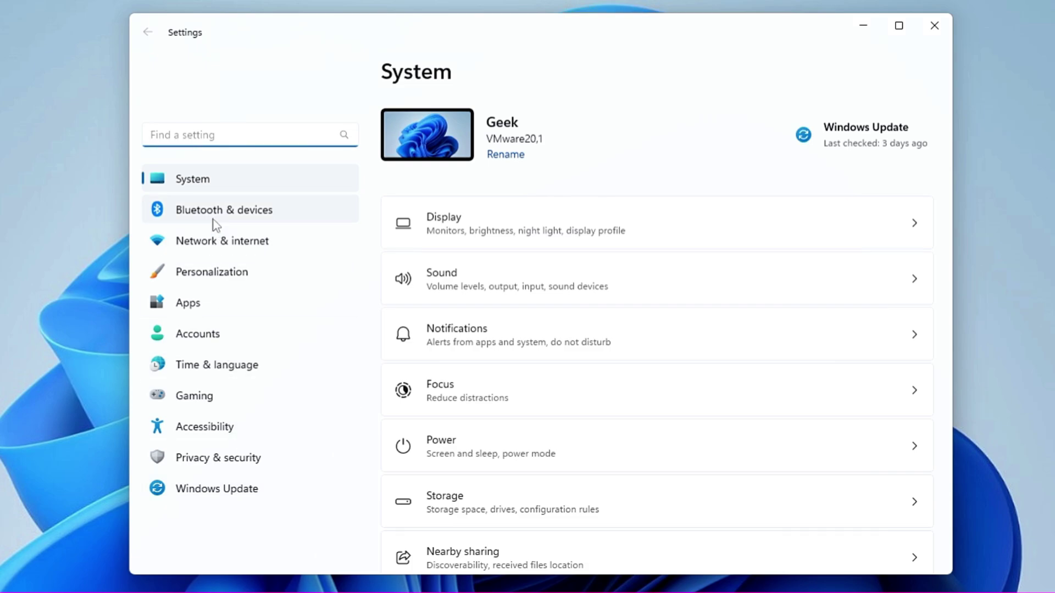
left_click(207, 182)
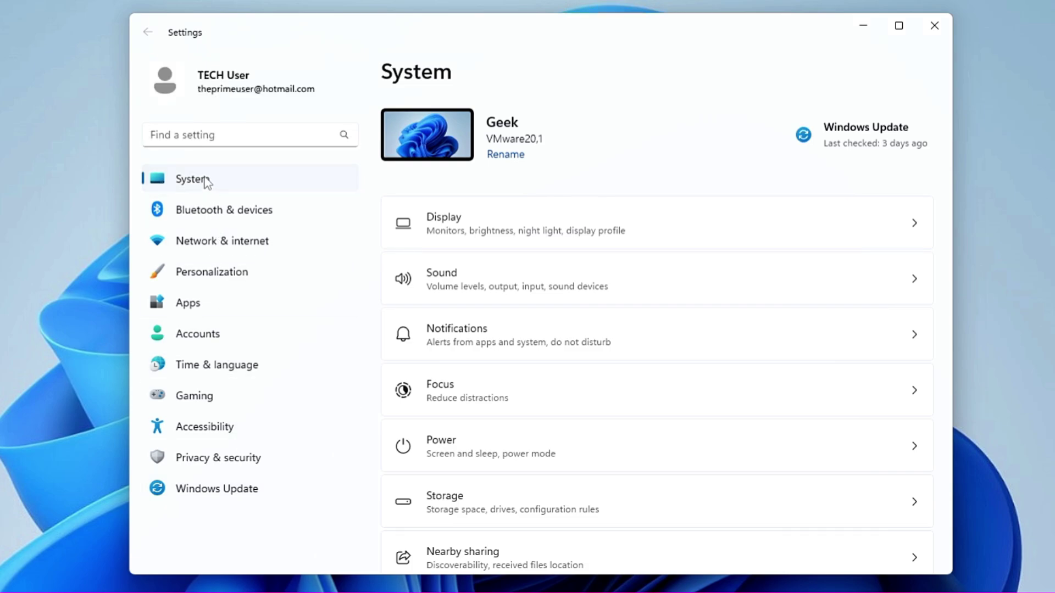
left_click(456, 224)
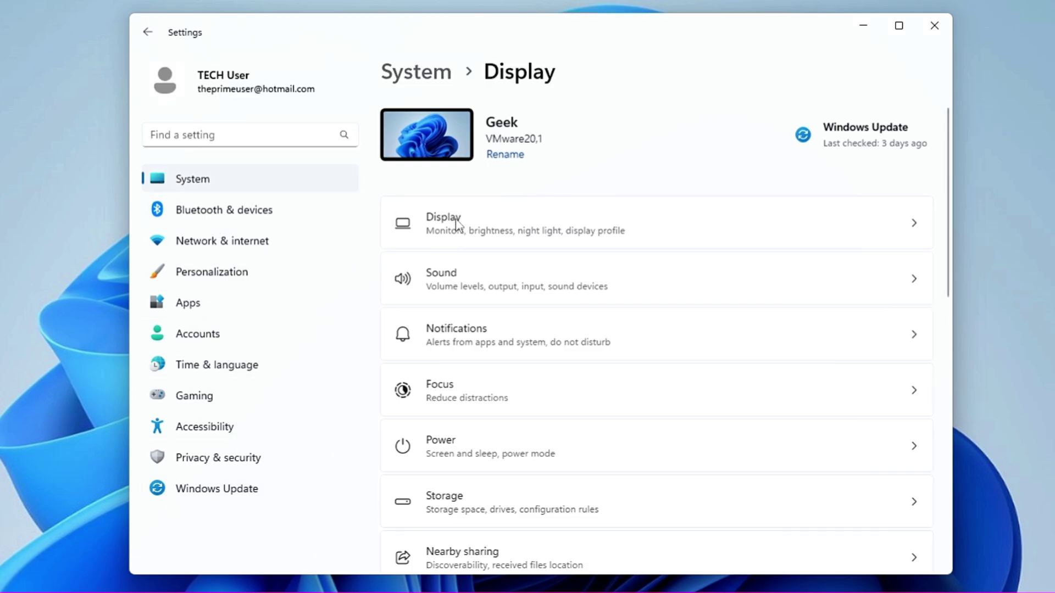
scroll(522, 313, "down", 10)
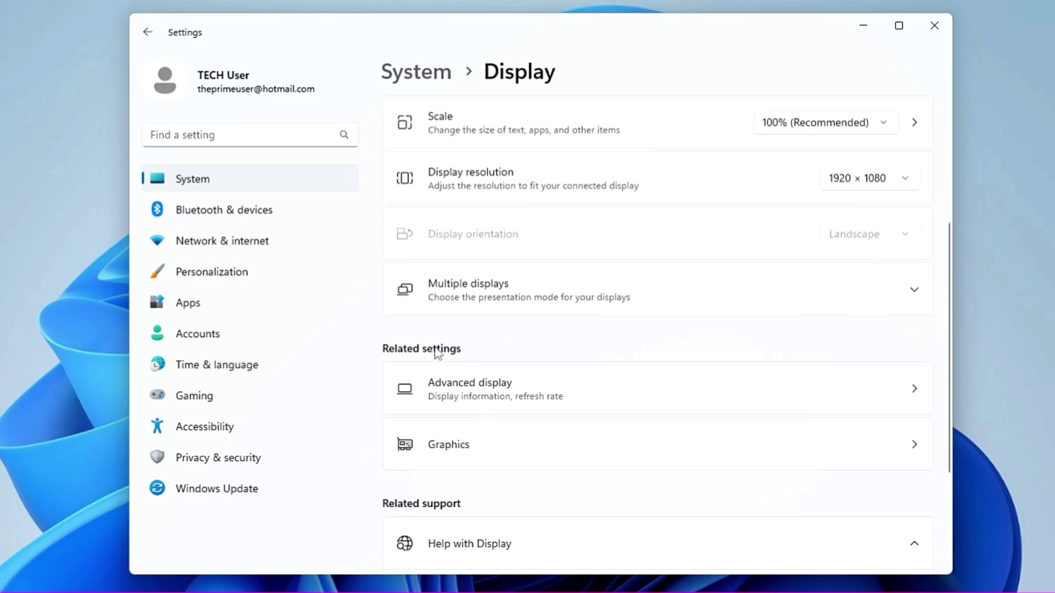
left_click(468, 392)
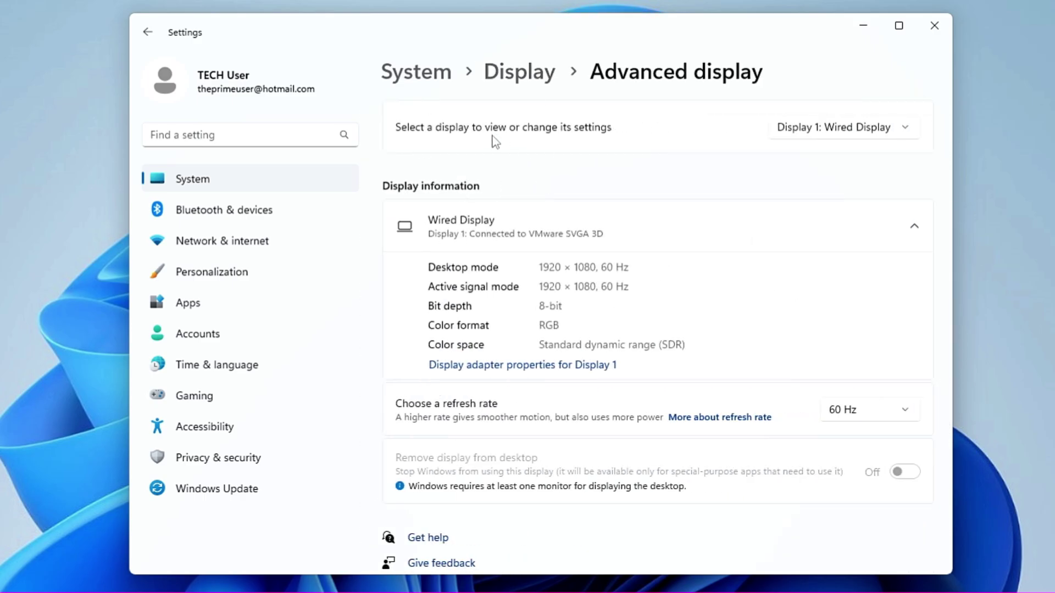
left_click(476, 188)
left_click(830, 128)
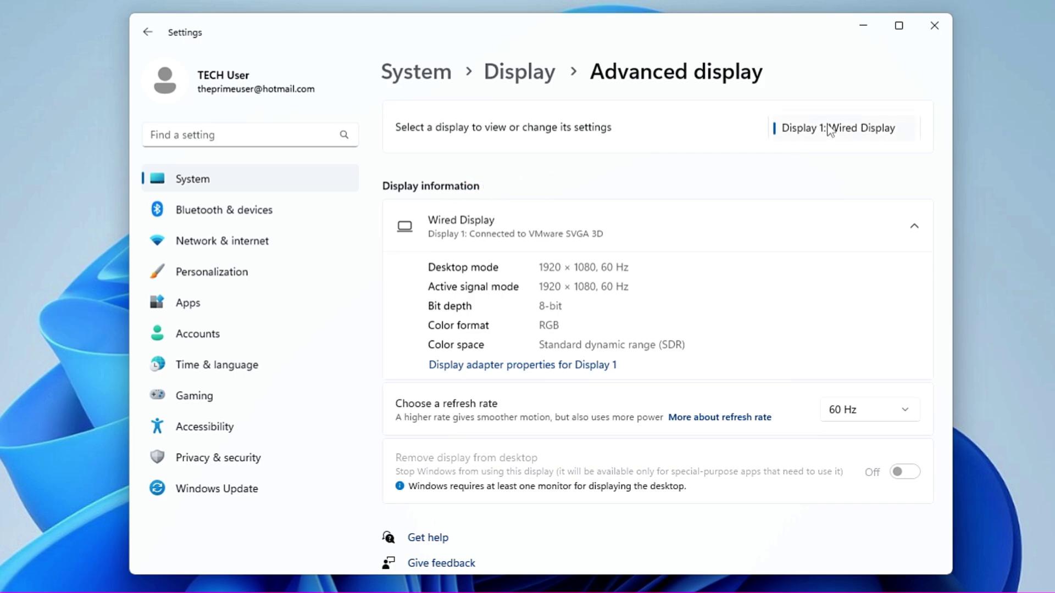
left_click(802, 147)
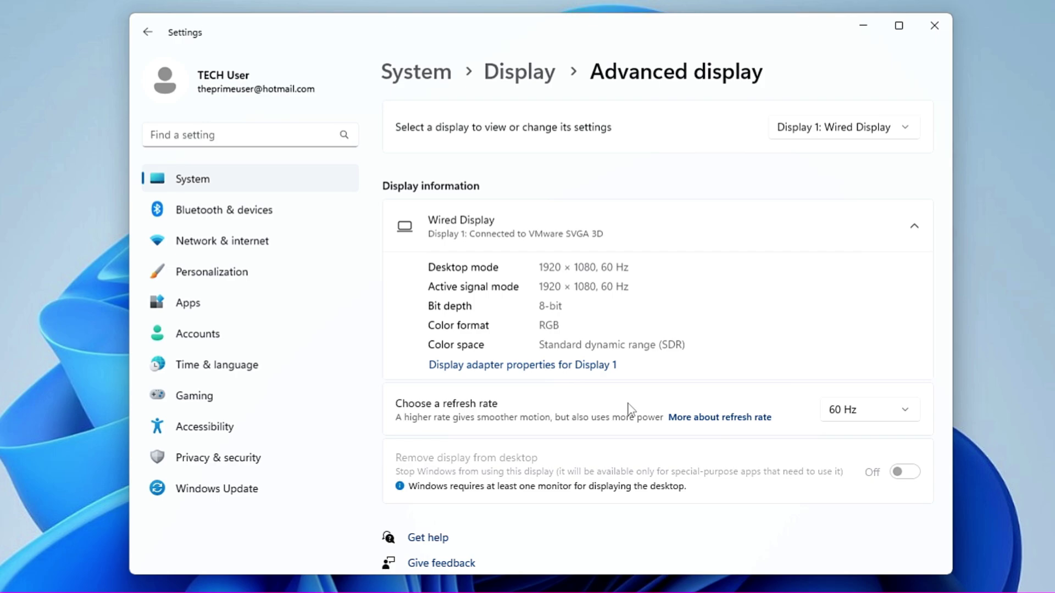
Expand the 'Choose a refresh rate' dropdown to review the monitor's available rates
left_click(867, 414)
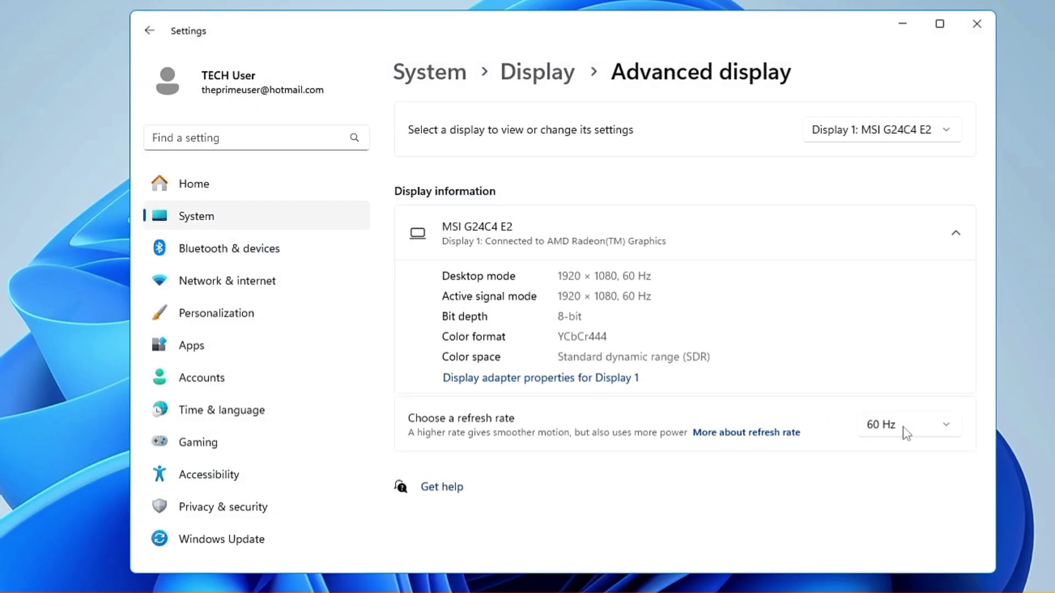
left_click(903, 429)
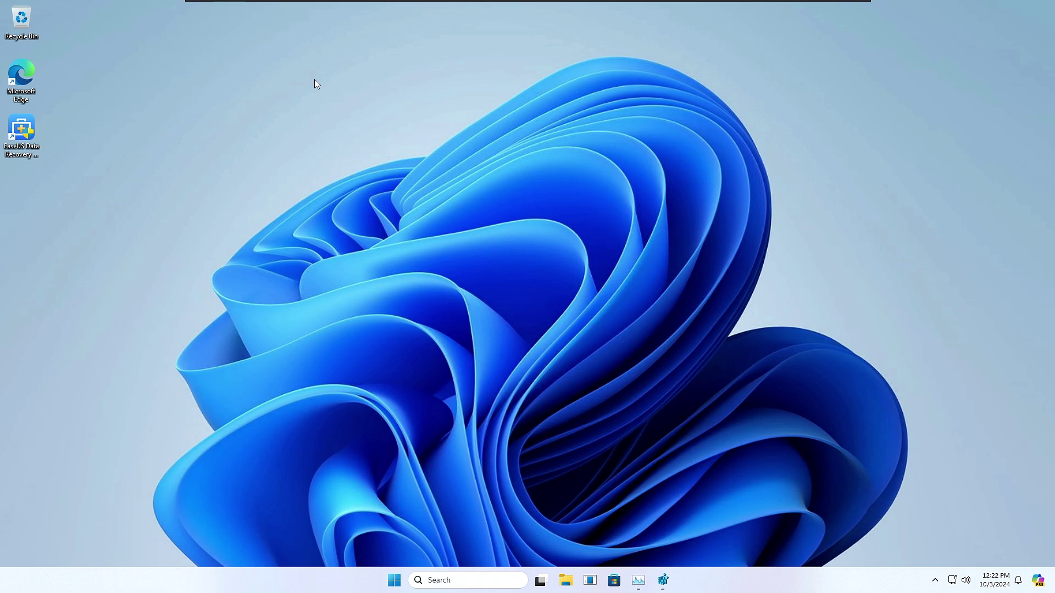
Open Device Manager, expand Display adapters and select the VMware SVGA 3D adapter
right_click(400, 578)
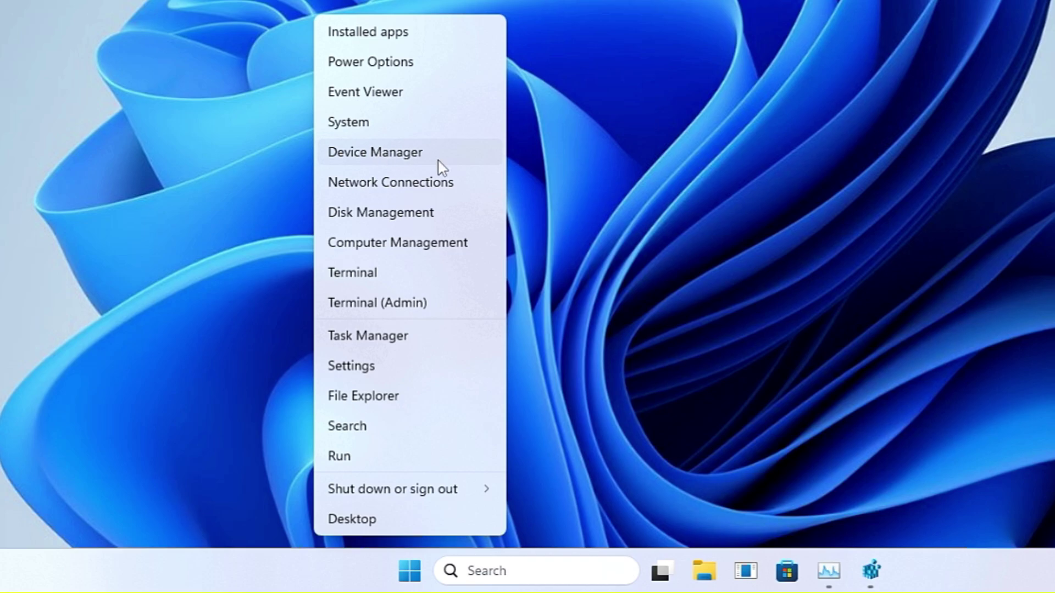
left_click(394, 156)
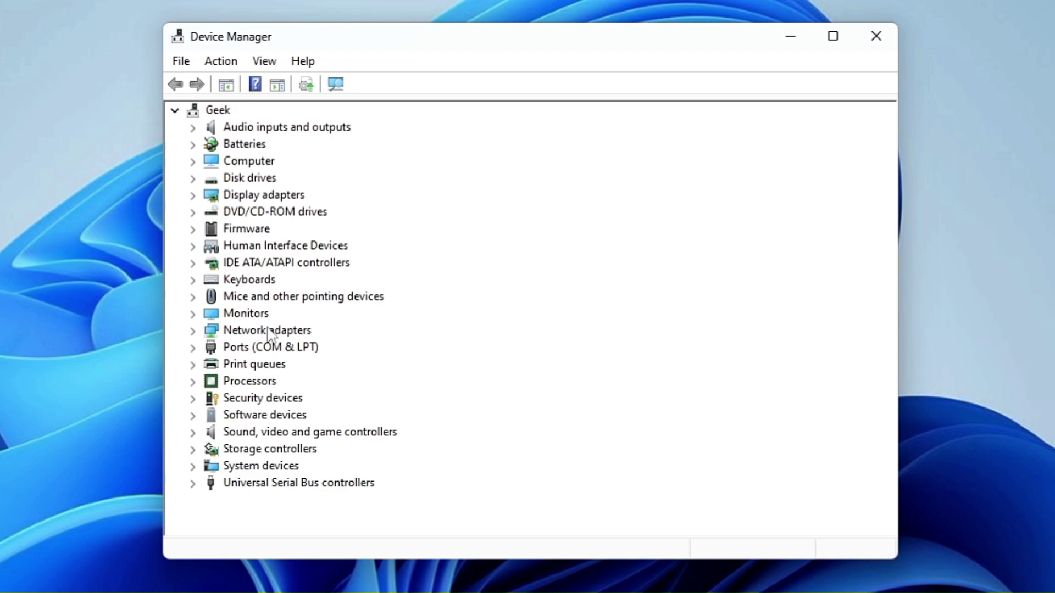
double_click(260, 196)
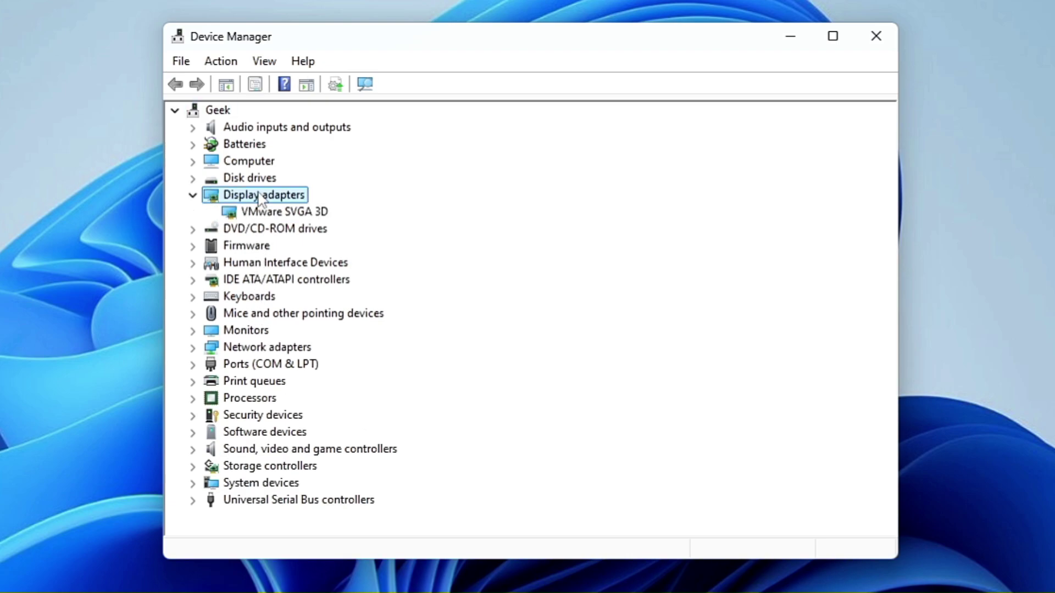
key("Down")
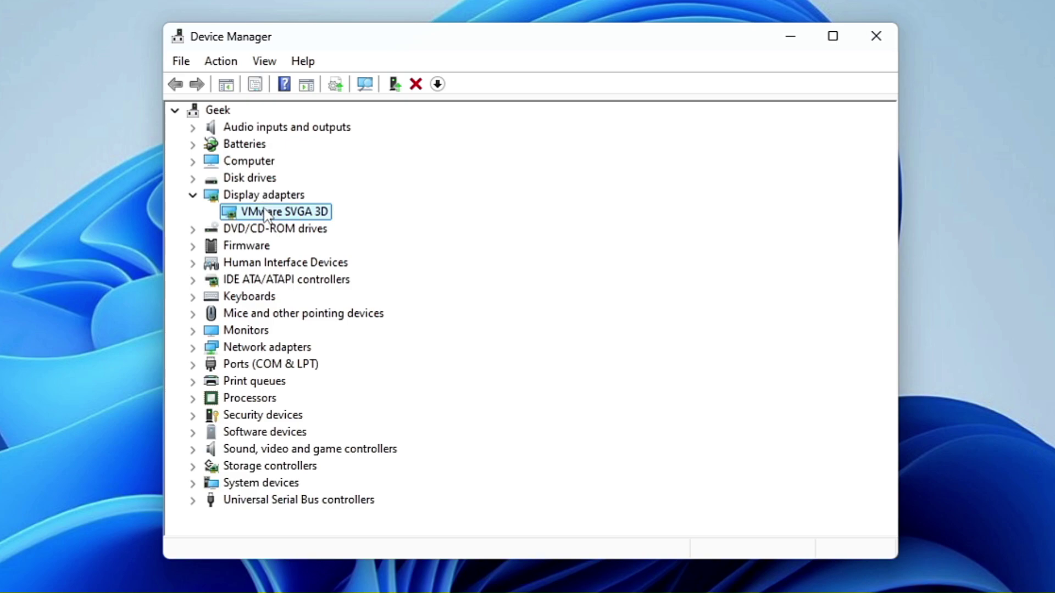
Run an automatic driver search for the VMware SVGA 3D adapter; the best driver is already installed
right_click(264, 215)
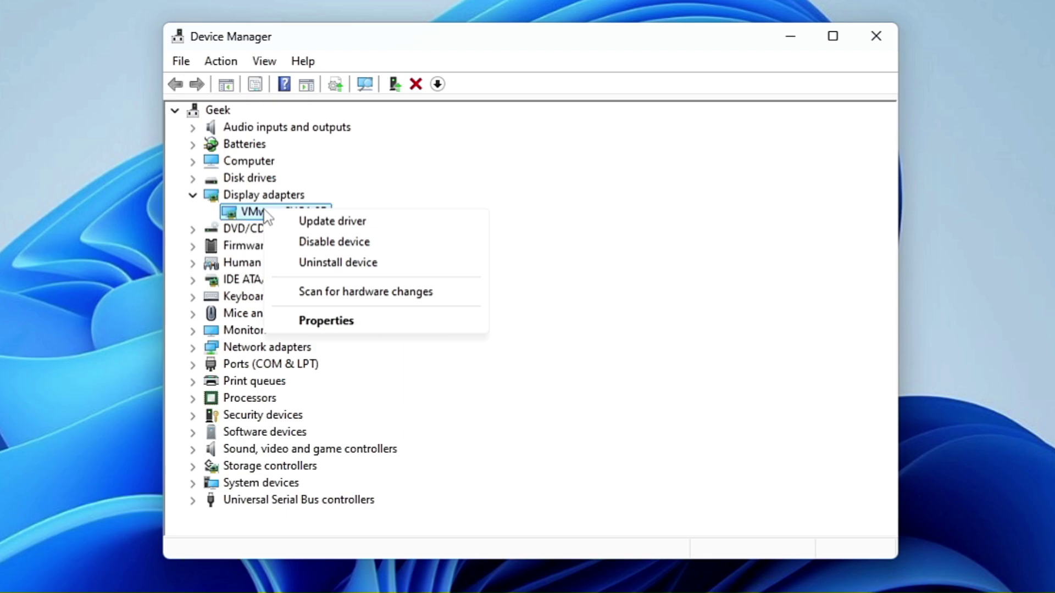
left_click(311, 225)
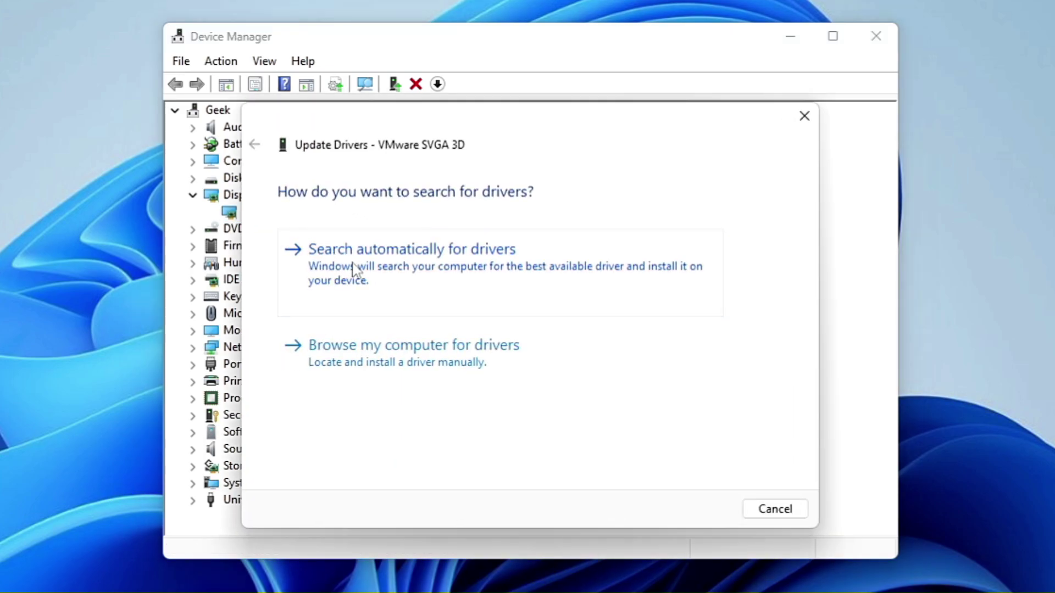
left_click(405, 268)
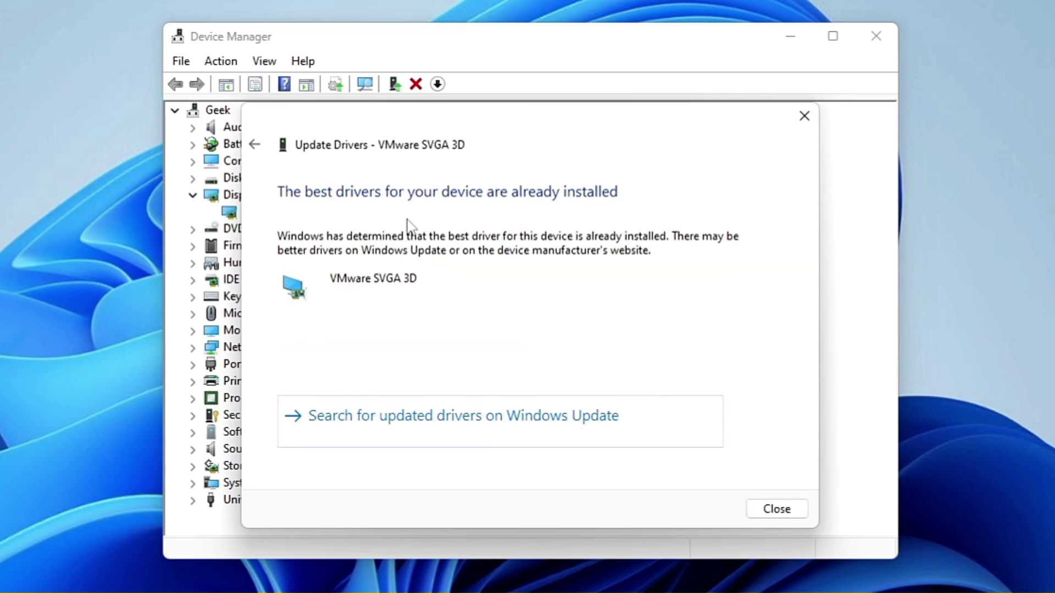
Close the driver update result, minimize Device Manager, and launch Microsoft Edge from the desktop
left_click(796, 122)
left_click(791, 37)
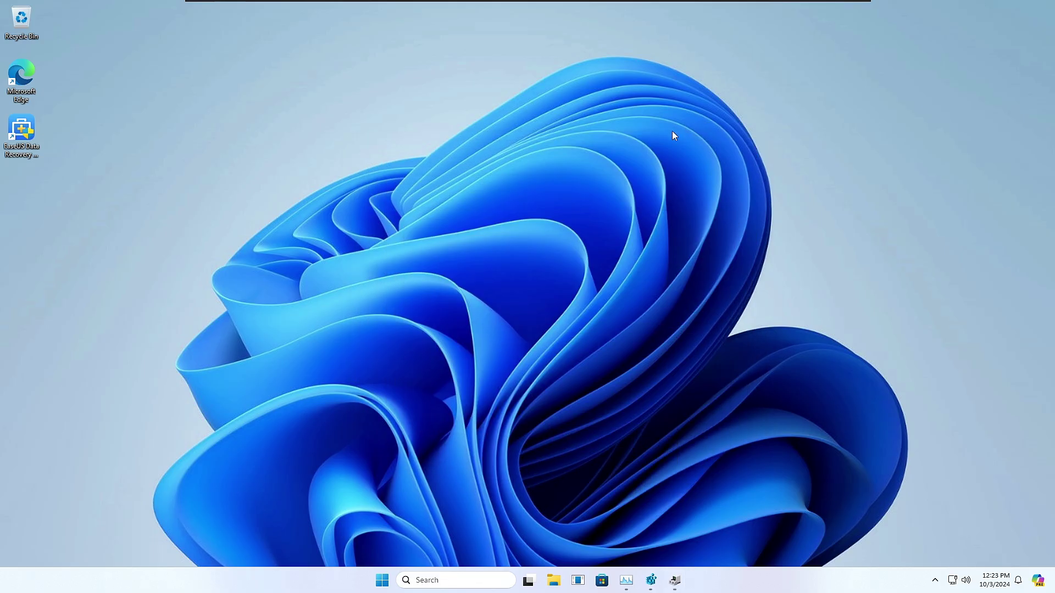
left_click(674, 580)
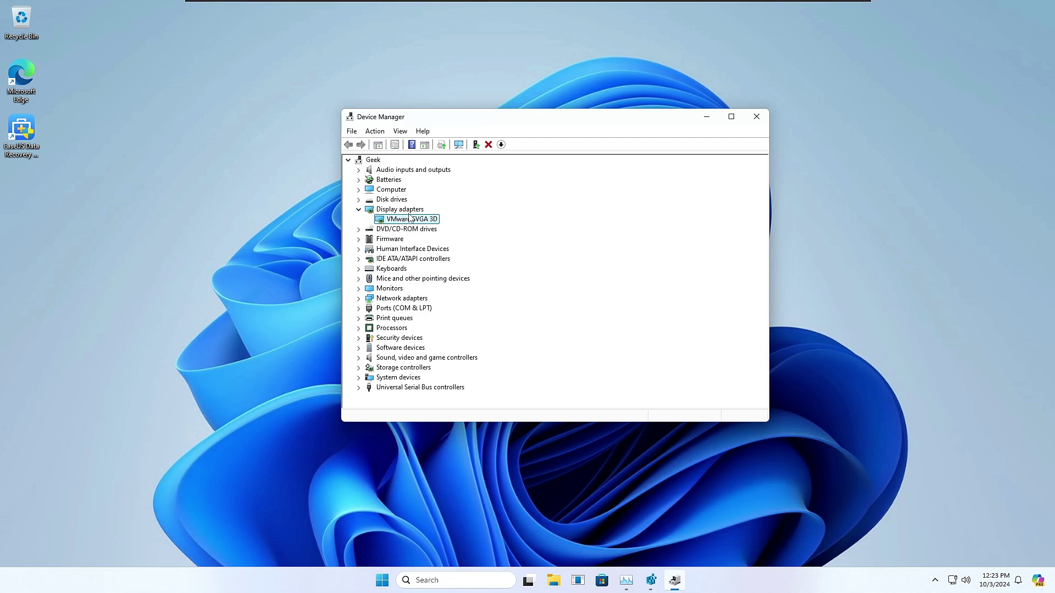
left_click(707, 117)
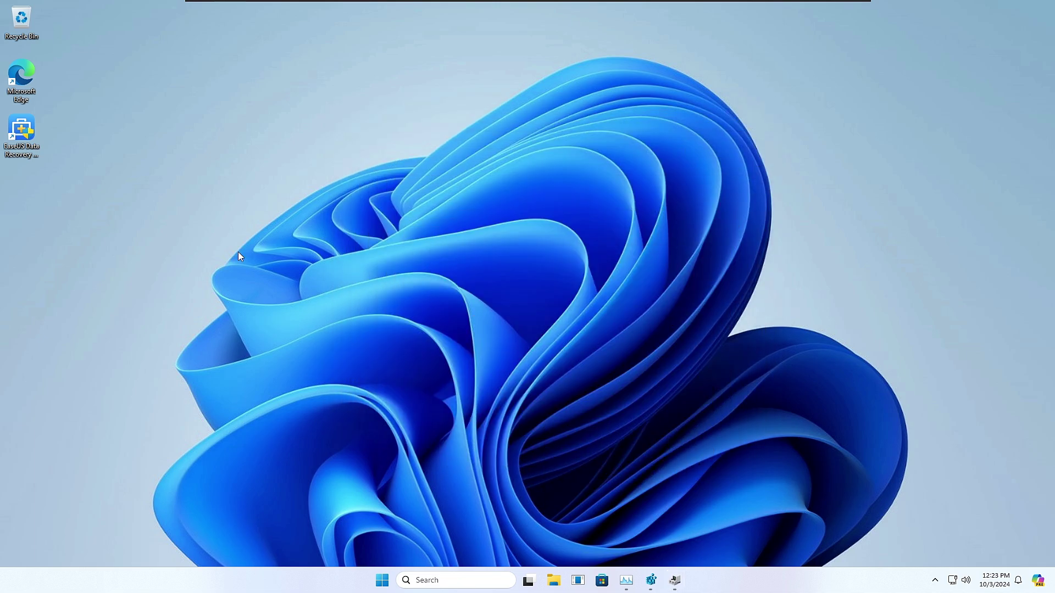
double_click(22, 79)
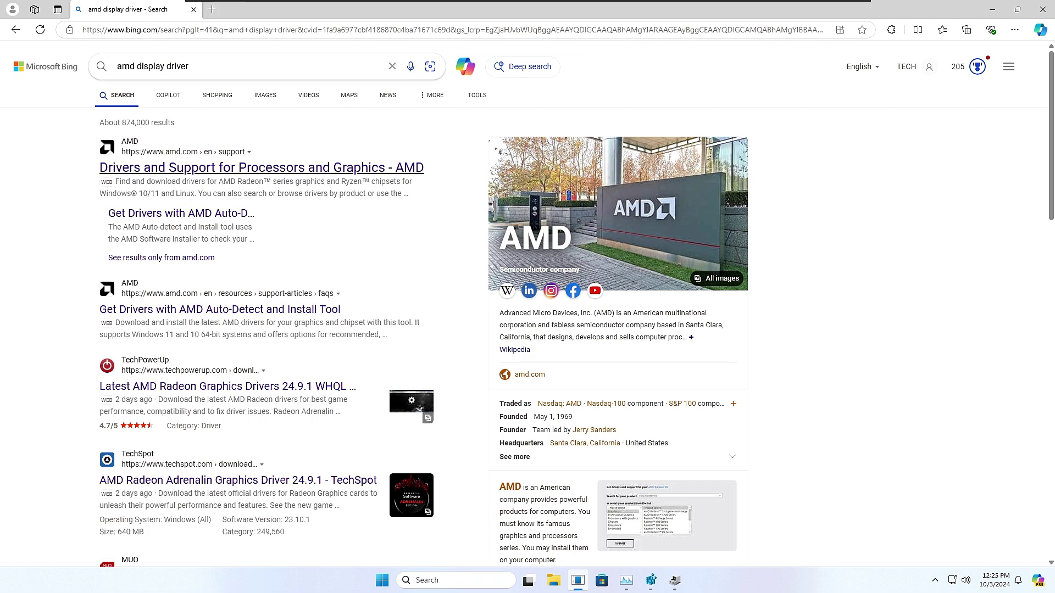
Open AMD's Drivers and Support page from the Bing results and scroll to the product selector
left_click(172, 170)
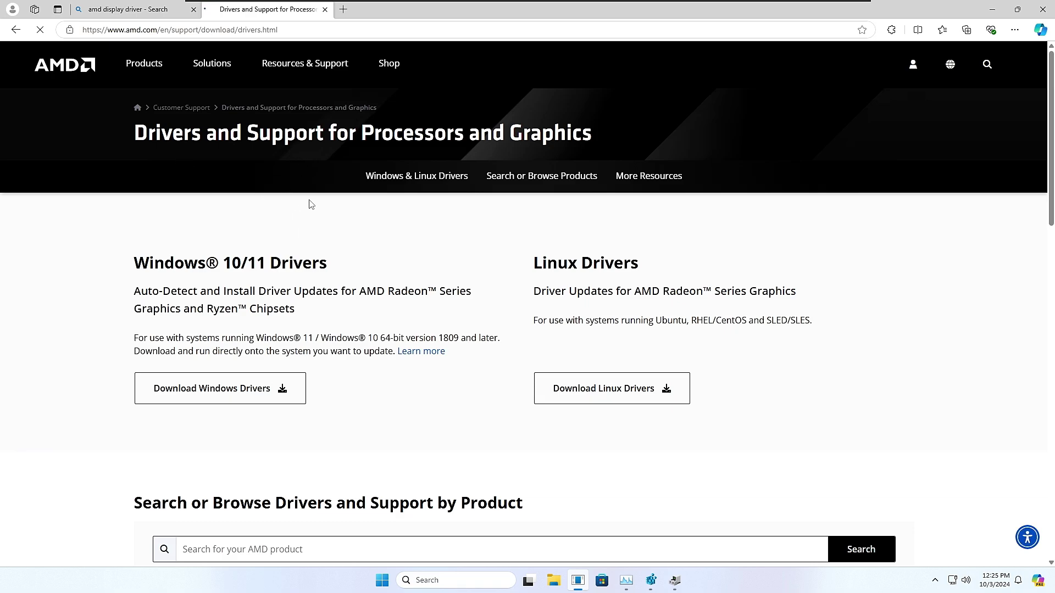
scroll(311, 205, "down", 1)
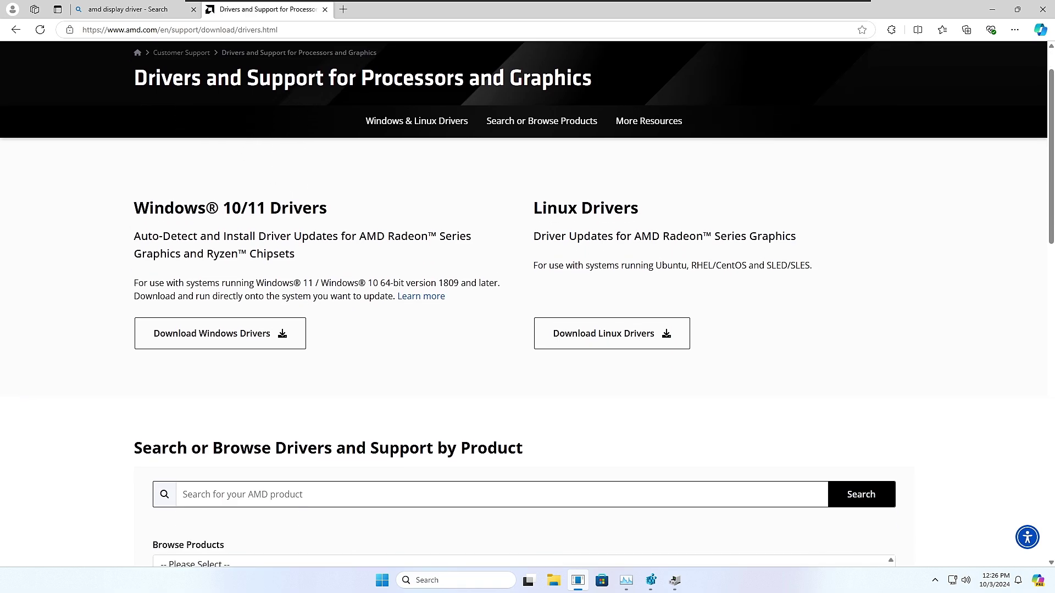
scroll(306, 212, "down", 3)
scroll(294, 236, "up", 4)
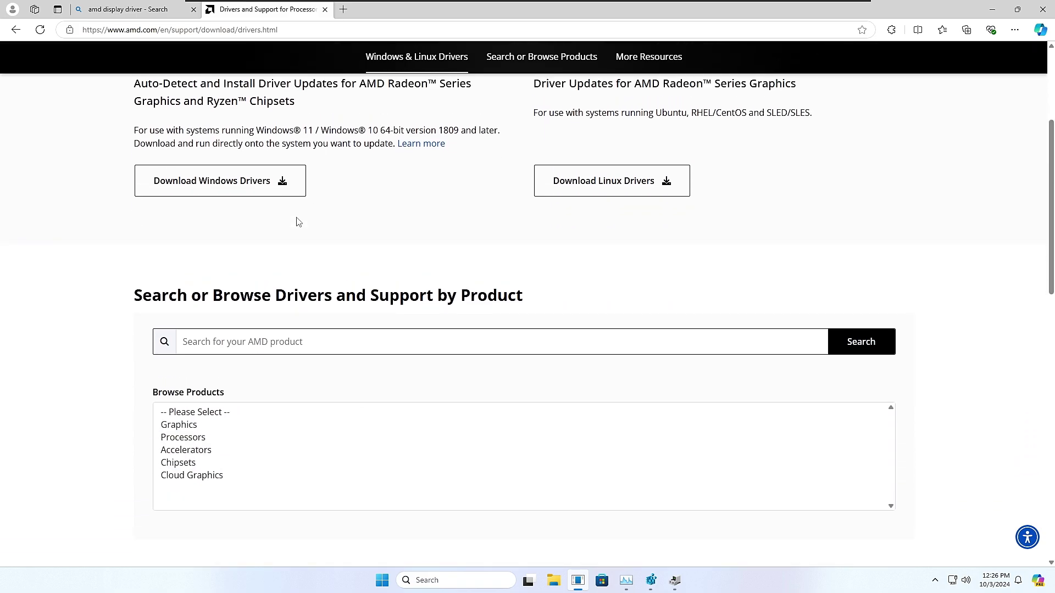
scroll(296, 223, "down", 6)
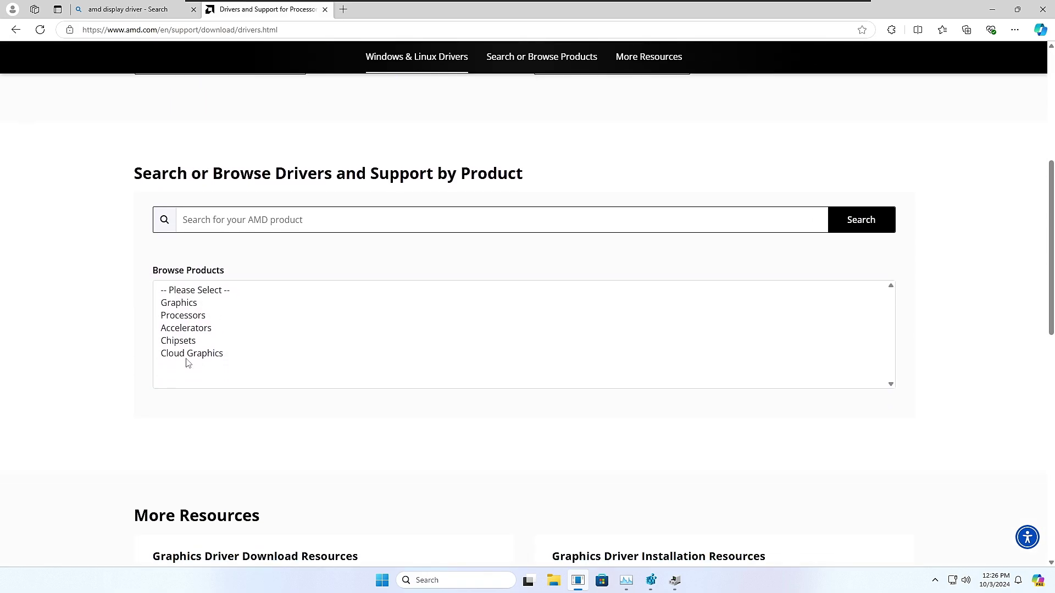
Select Graphics > Radeon HD > Radeon HD 7000 Series > AMD Radeon HD 7970, submit, then show the desktop
left_click(188, 305)
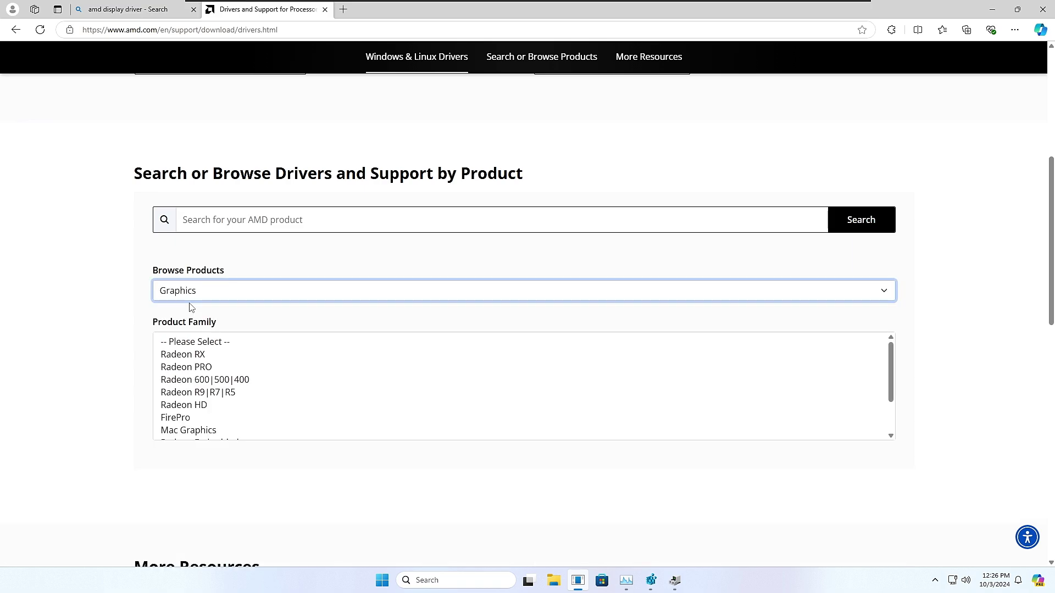
left_click(184, 406)
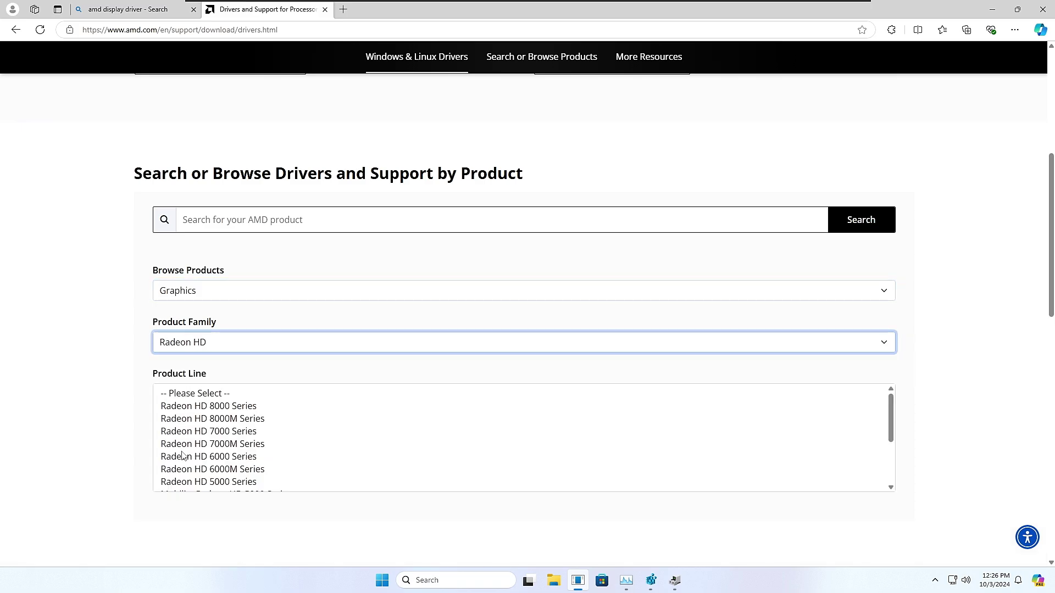
left_click(188, 432)
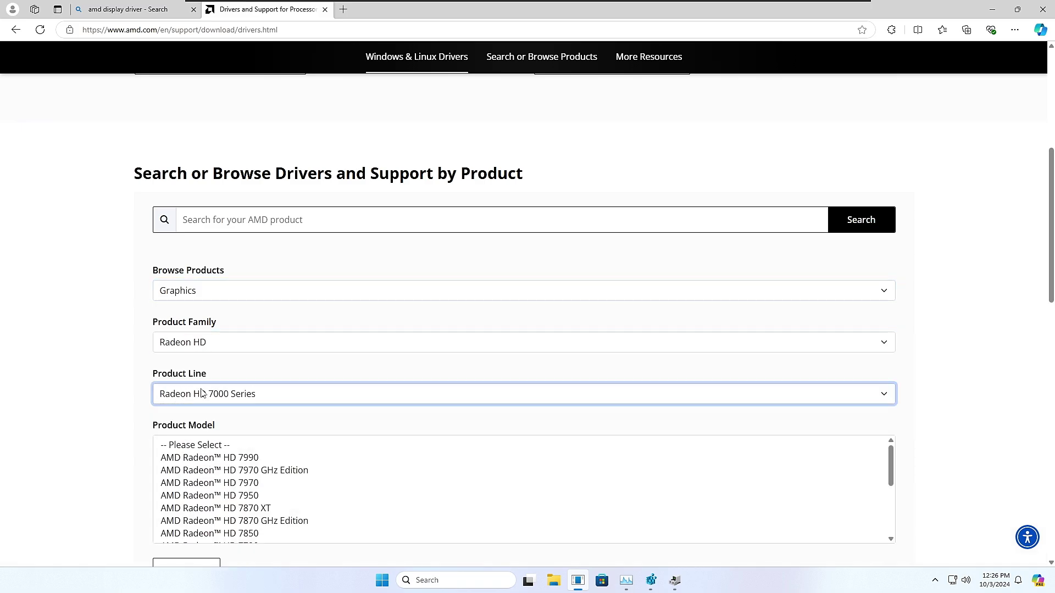
scroll(205, 408, "down", 1)
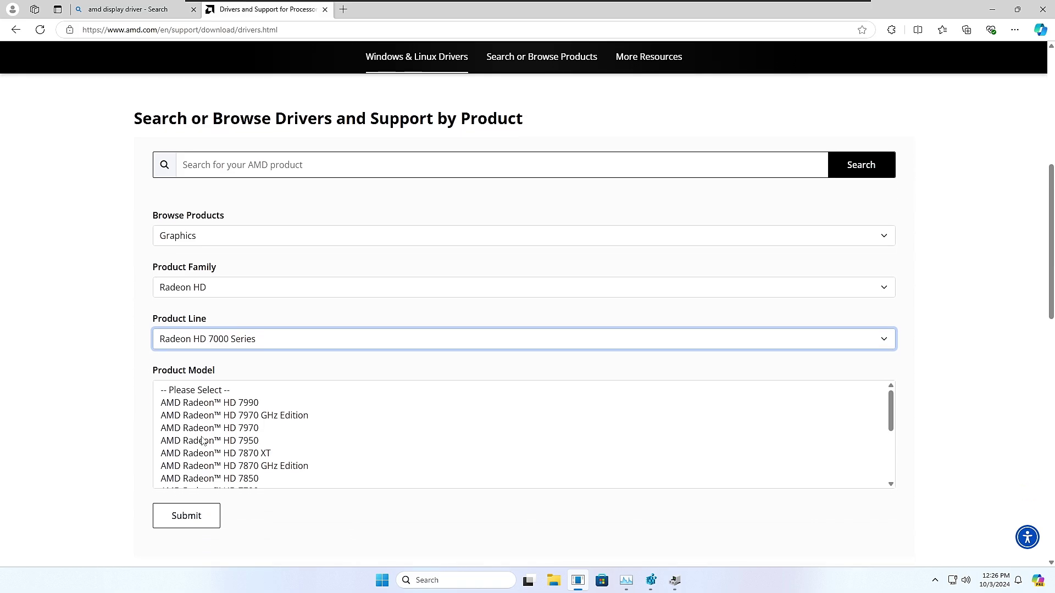
left_click(219, 428)
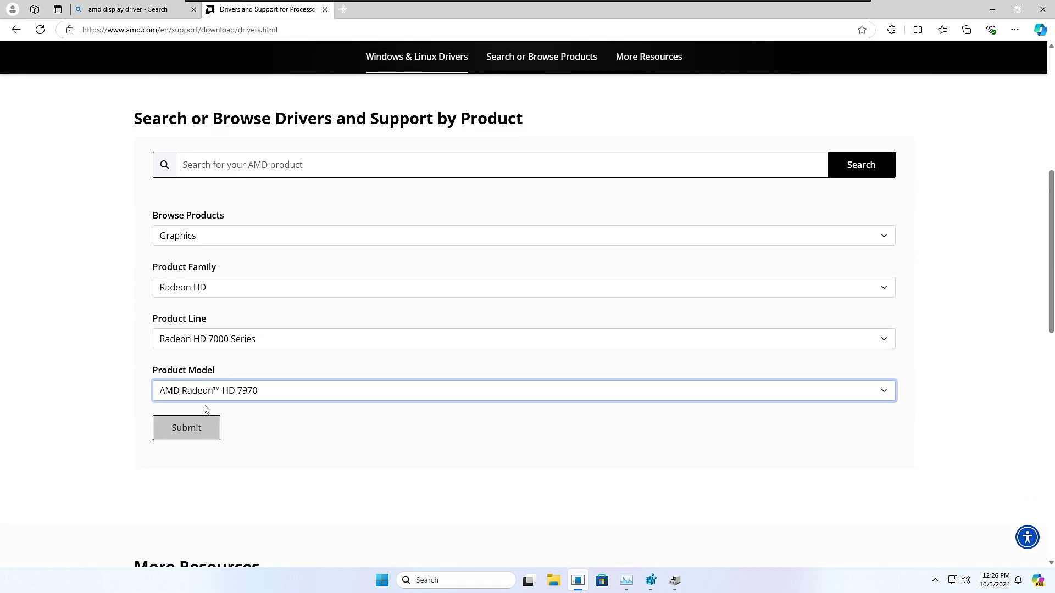
left_click(203, 432)
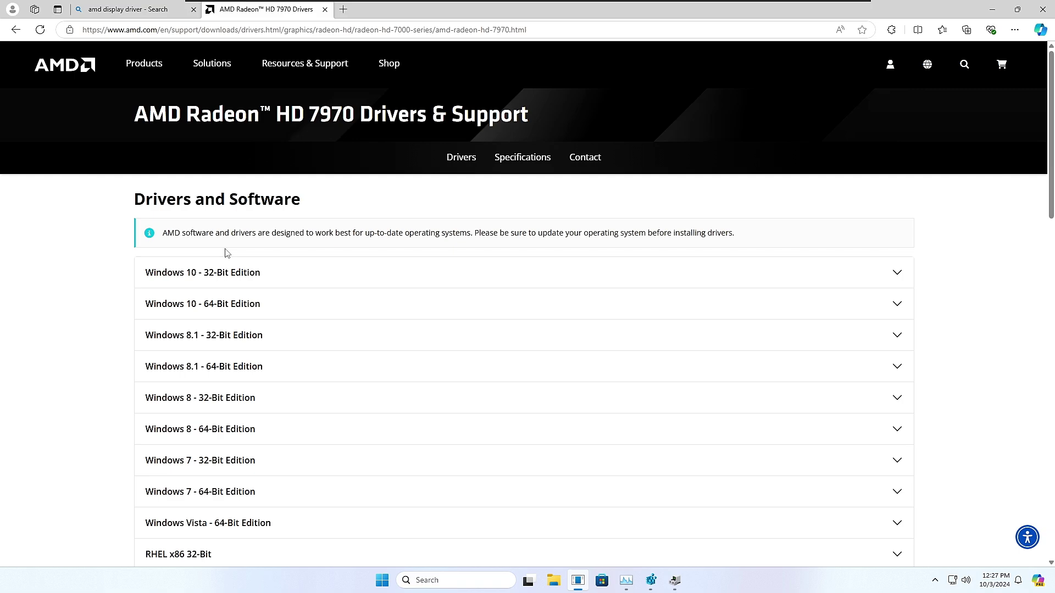
key("super+d")
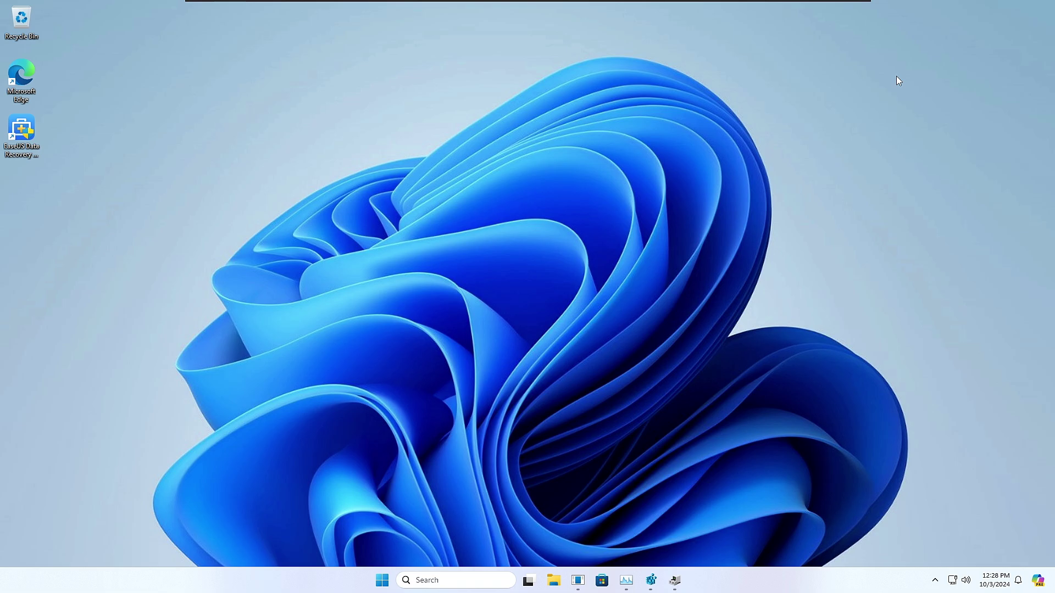